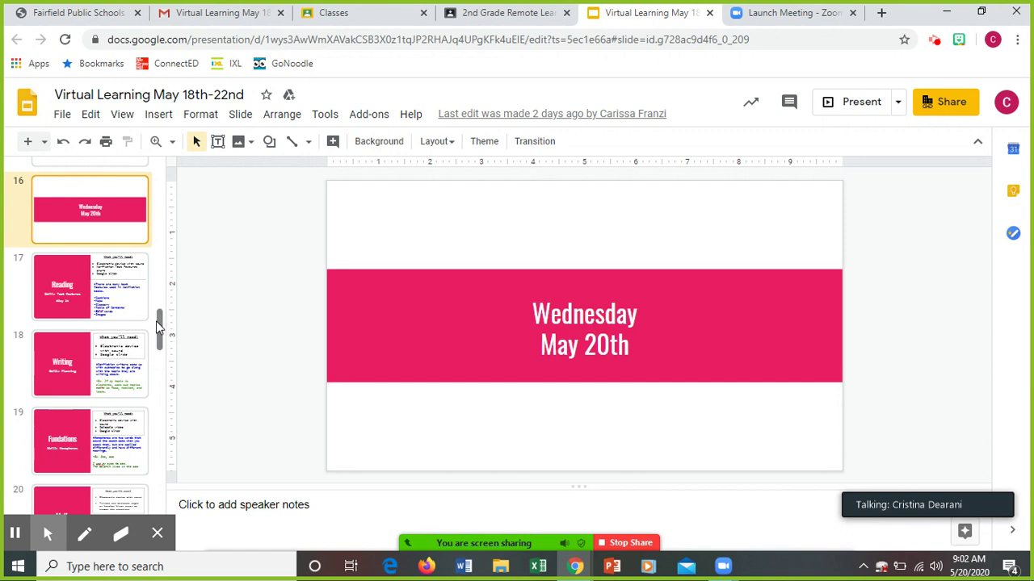
Step: Show the Reading slide on text features for Wednesday, May 20th
drag(158, 324, 155, 336)
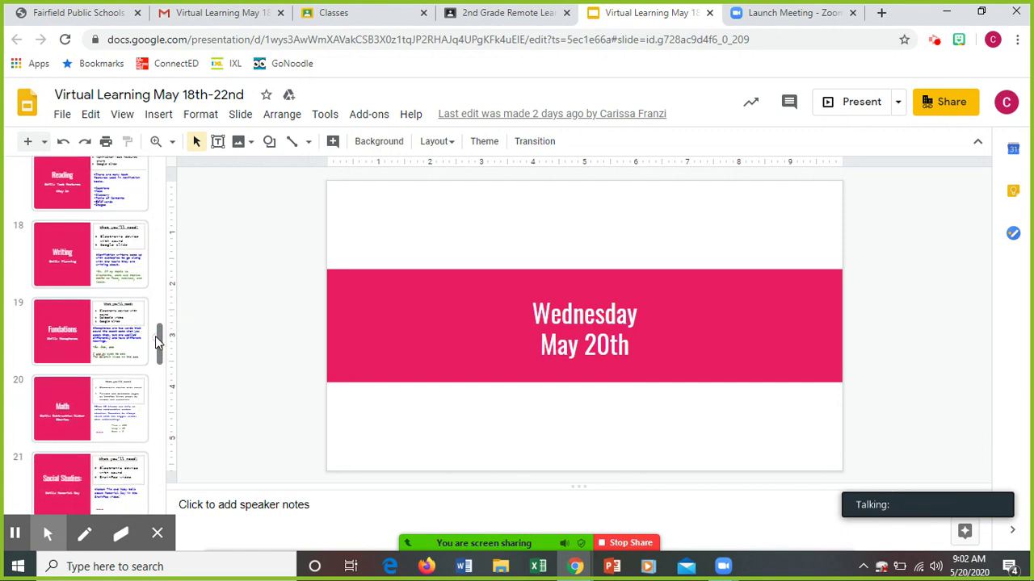
click(69, 177)
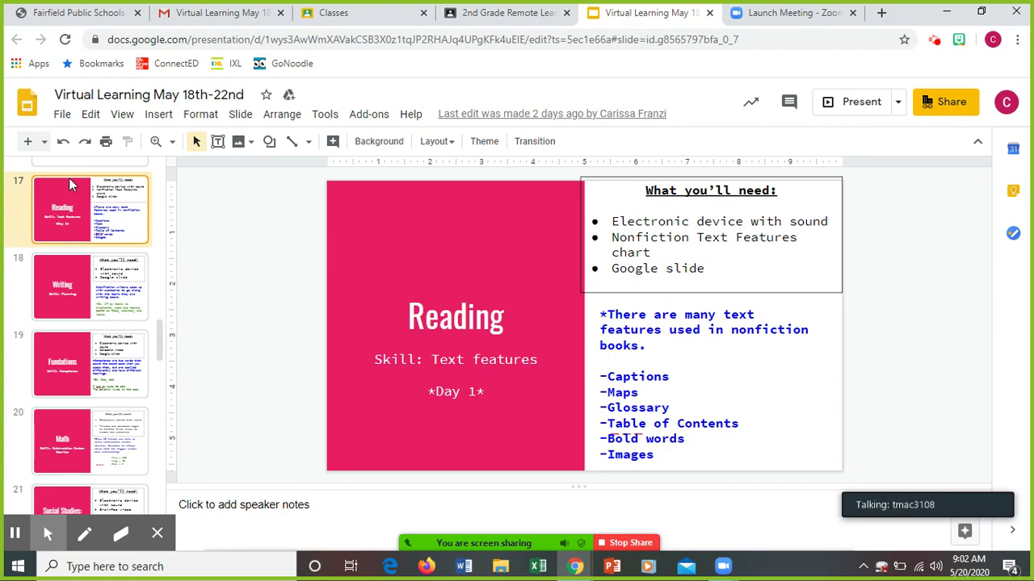
Step: Mute all current and new Zoom participants without letting them unmute themselves, check the whole participant list, and minimize it
click(510, 542)
click(521, 391)
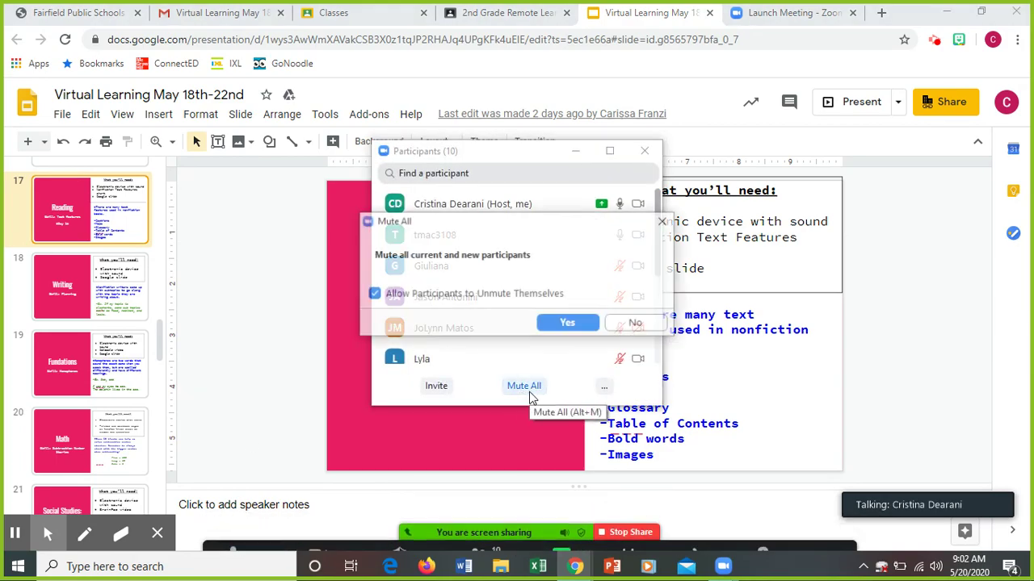
click(373, 294)
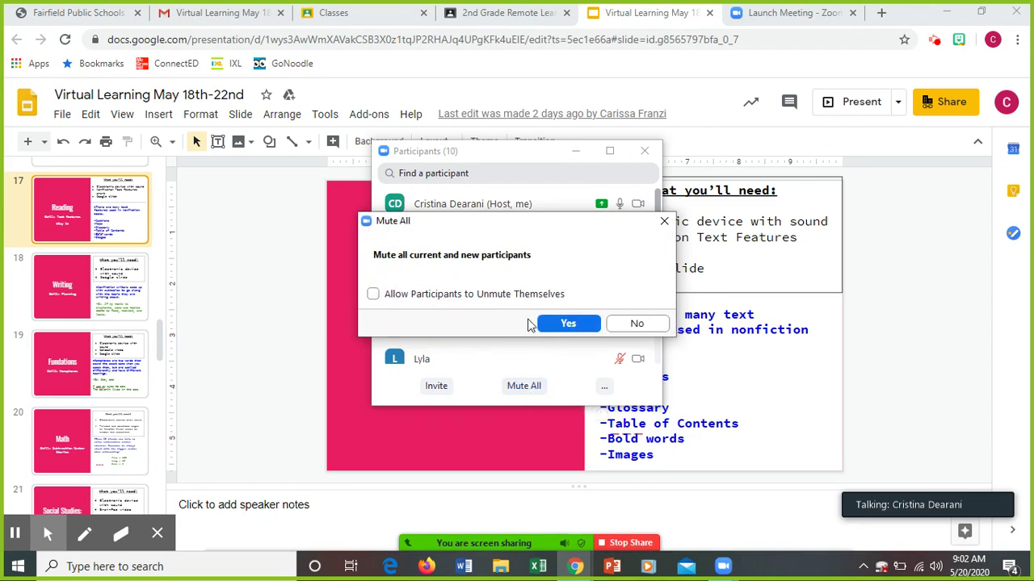
click(565, 324)
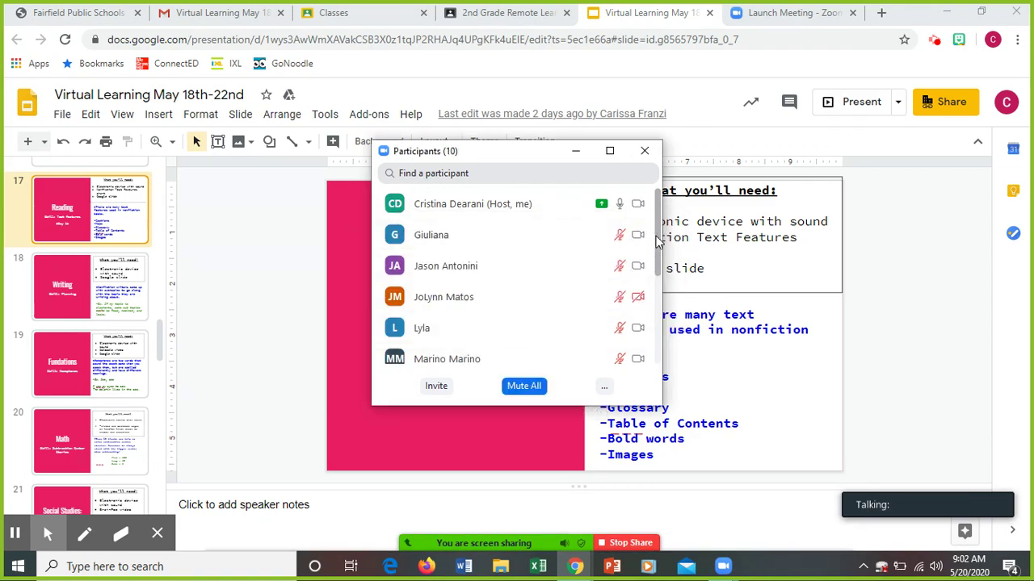
scroll(663, 274, down, 1)
scroll(664, 275, down, 3)
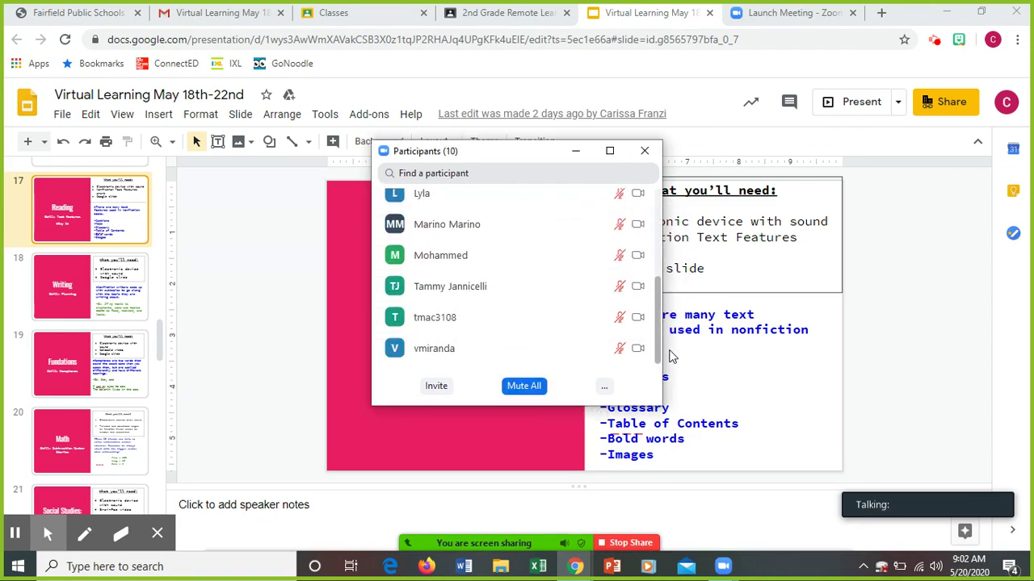
click(572, 150)
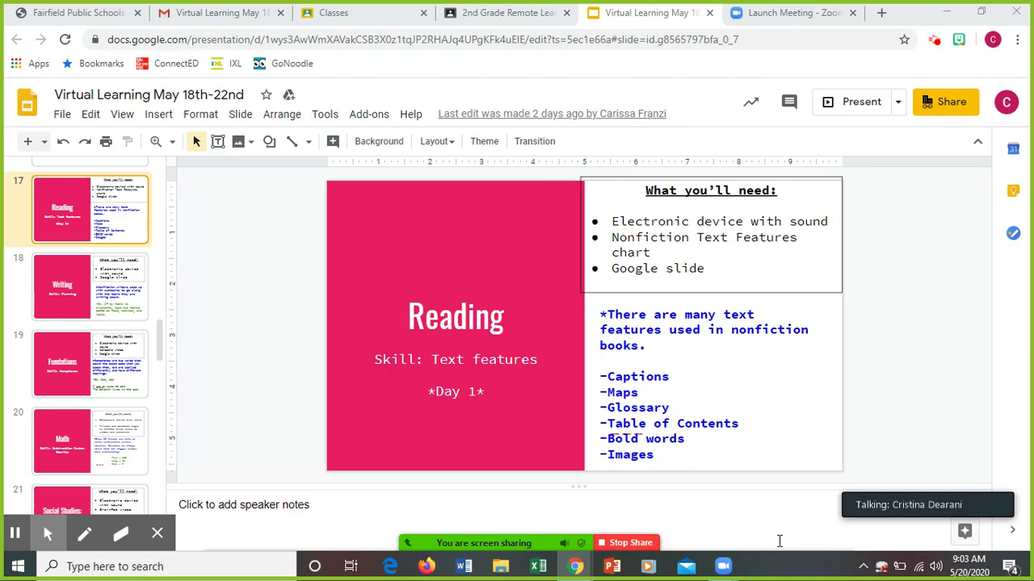
Step: Show the Writing slide on planning and admit each person who enters the Zoom waiting room
click(78, 268)
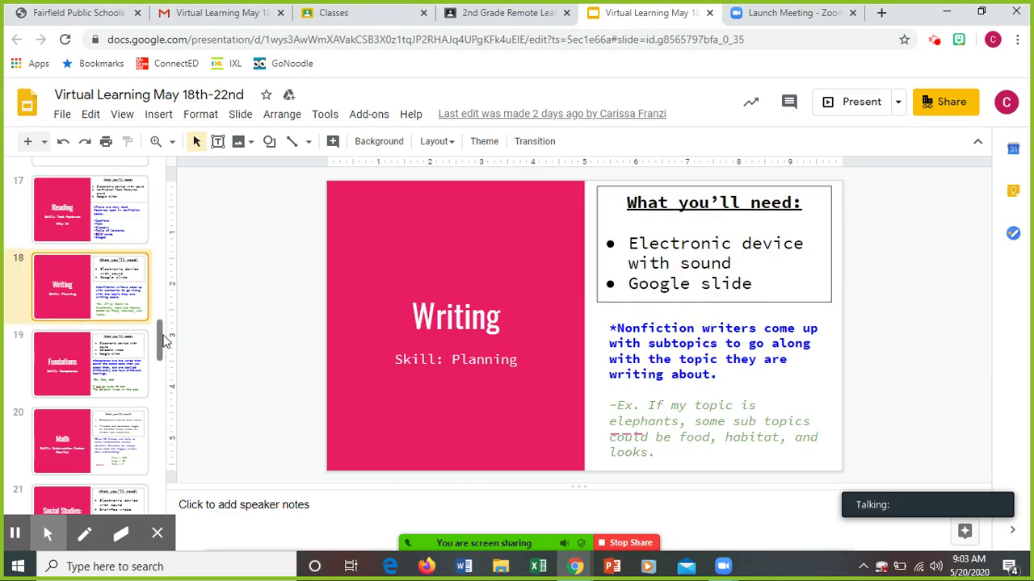
drag(161, 337, 161, 352)
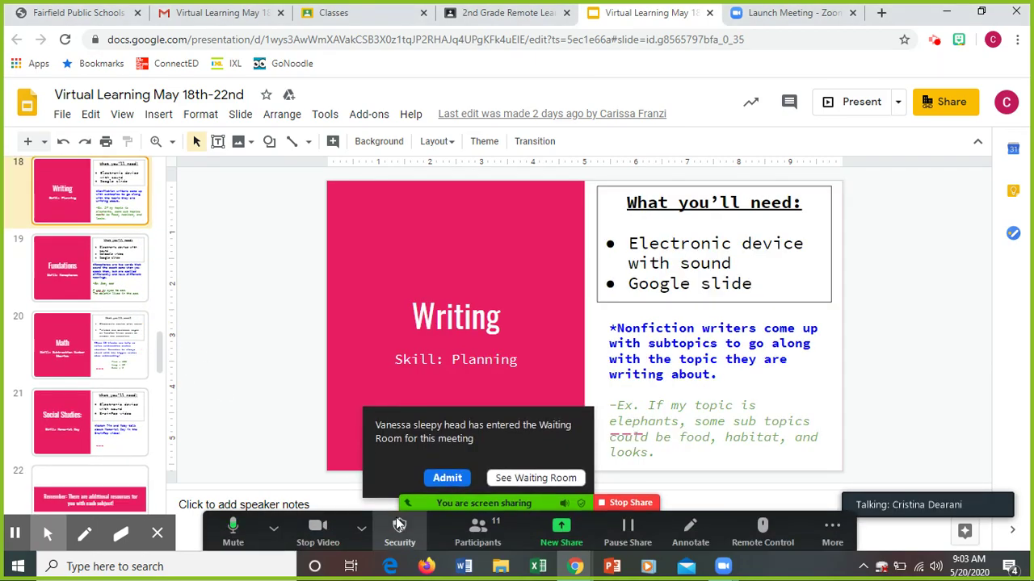
click(455, 480)
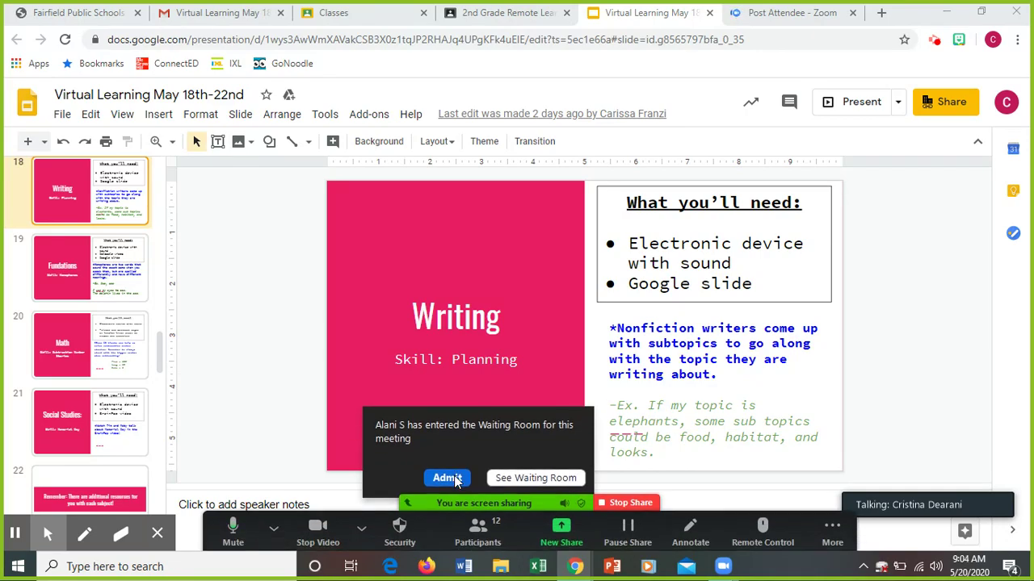
click(447, 478)
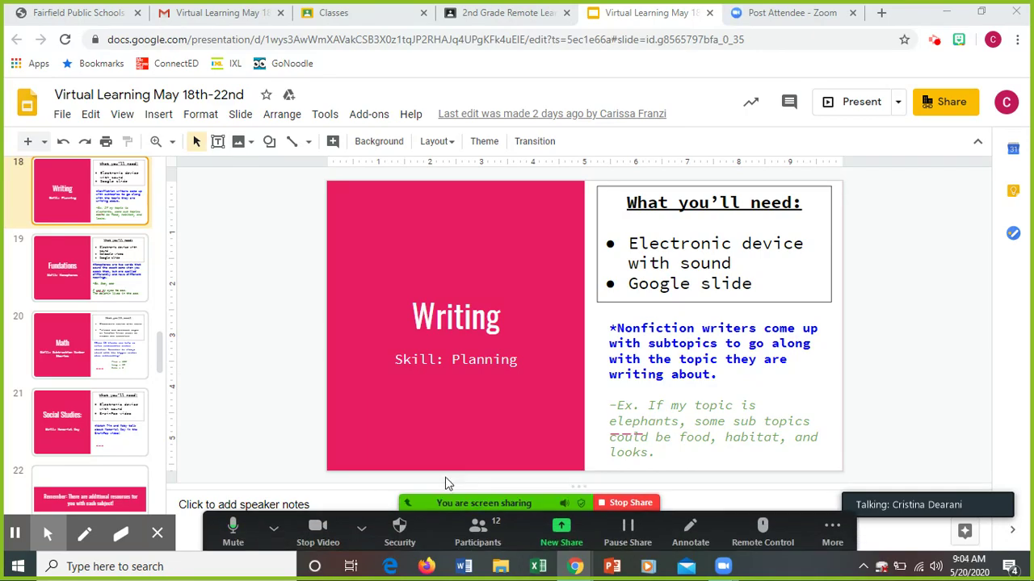
Step: Show the Fundations slide on homophones and admit the person in the Zoom waiting room
click(87, 277)
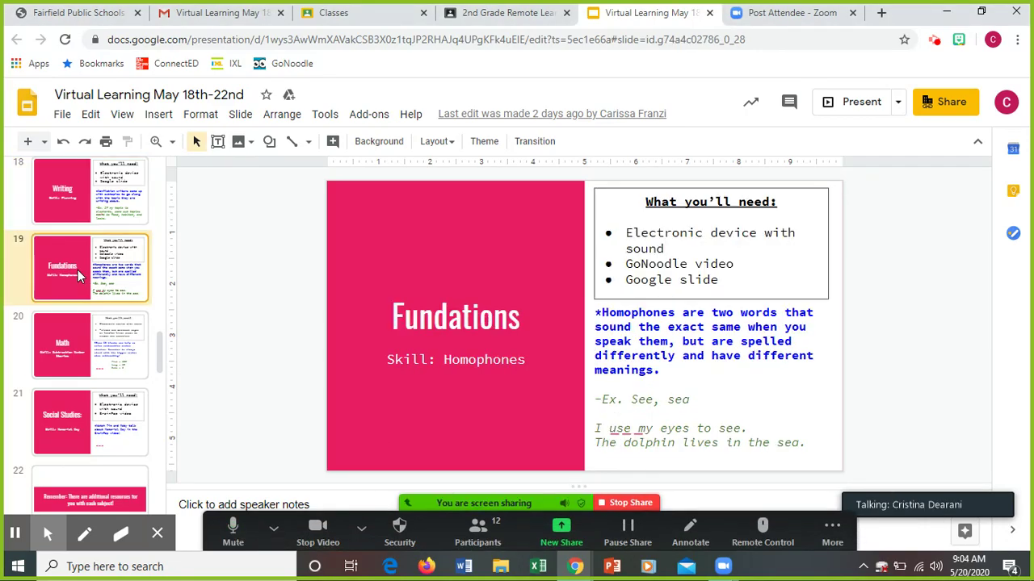
drag(161, 327, 162, 351)
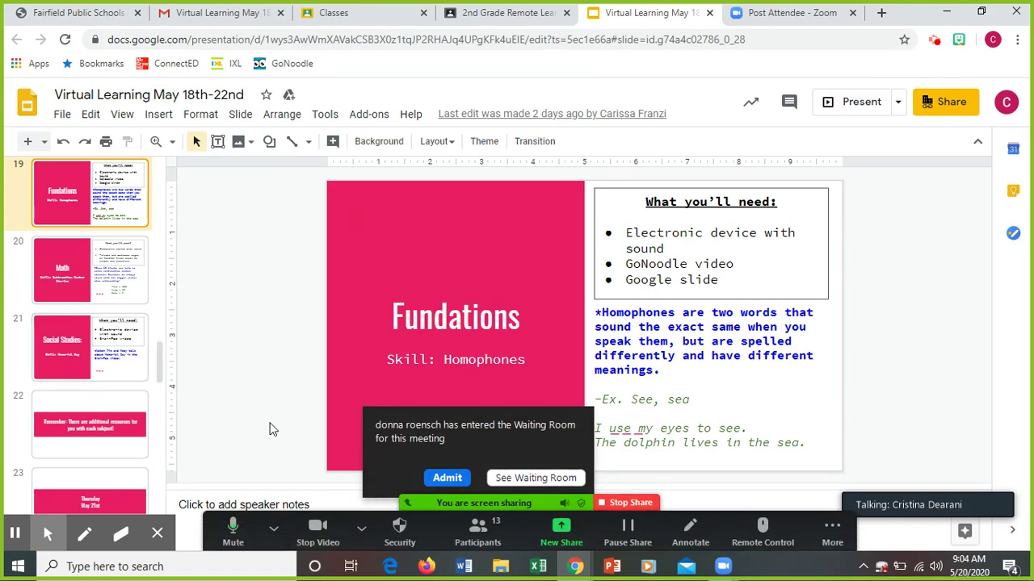
click(447, 478)
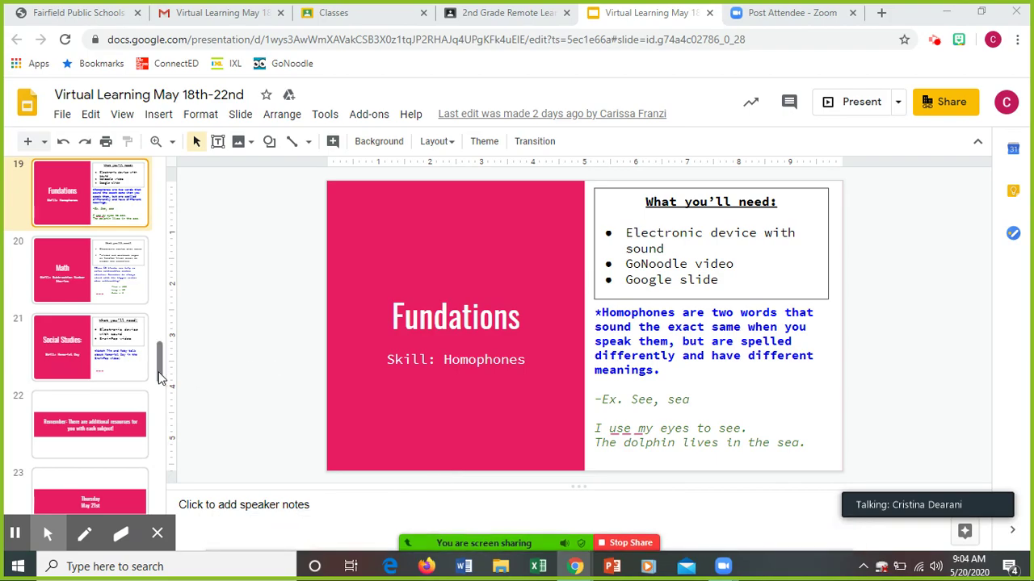
Step: Show the Math slide on subtraction number stories and the Social Studies slide on Memorial Day
mouse_move(158, 368)
mouse_down()
mouse_move(157, 352)
mouse_move(159, 375)
mouse_up()
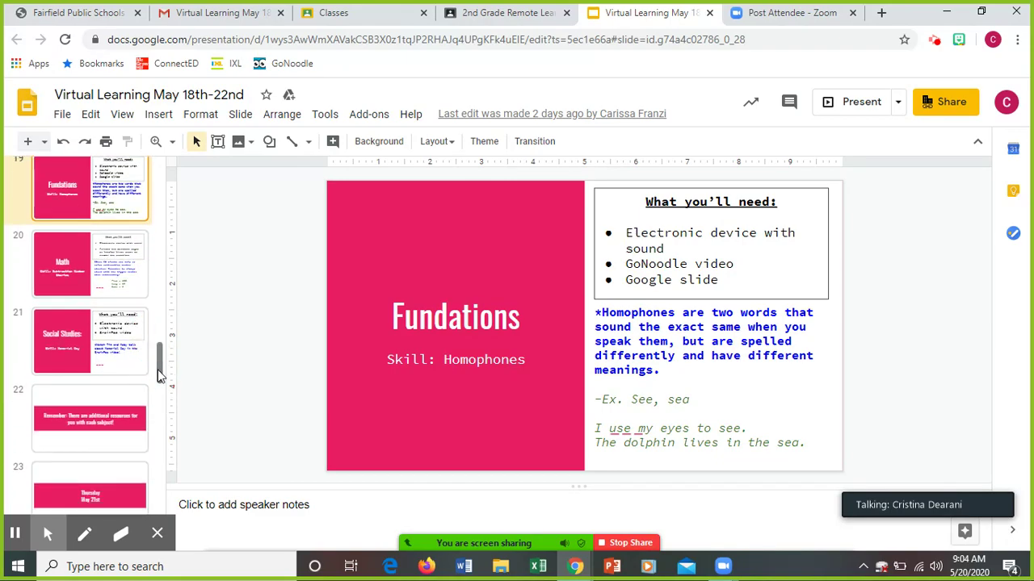
click(86, 284)
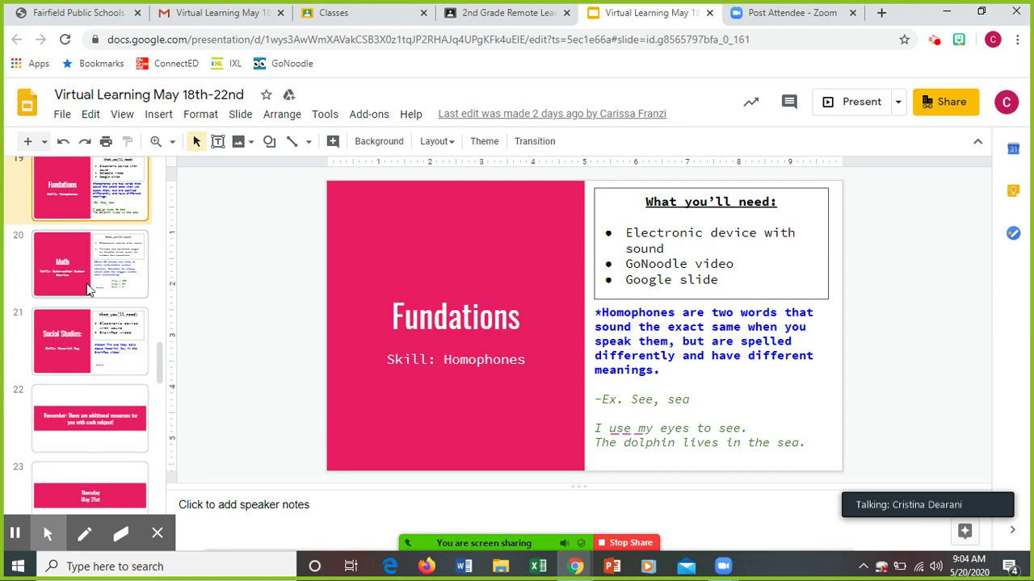
drag(161, 350, 162, 363)
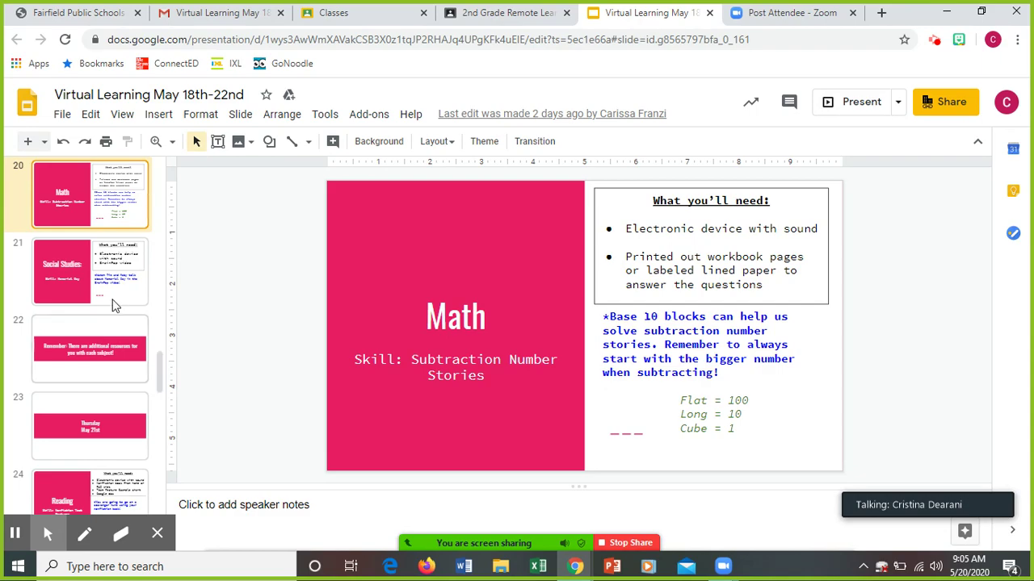
click(87, 277)
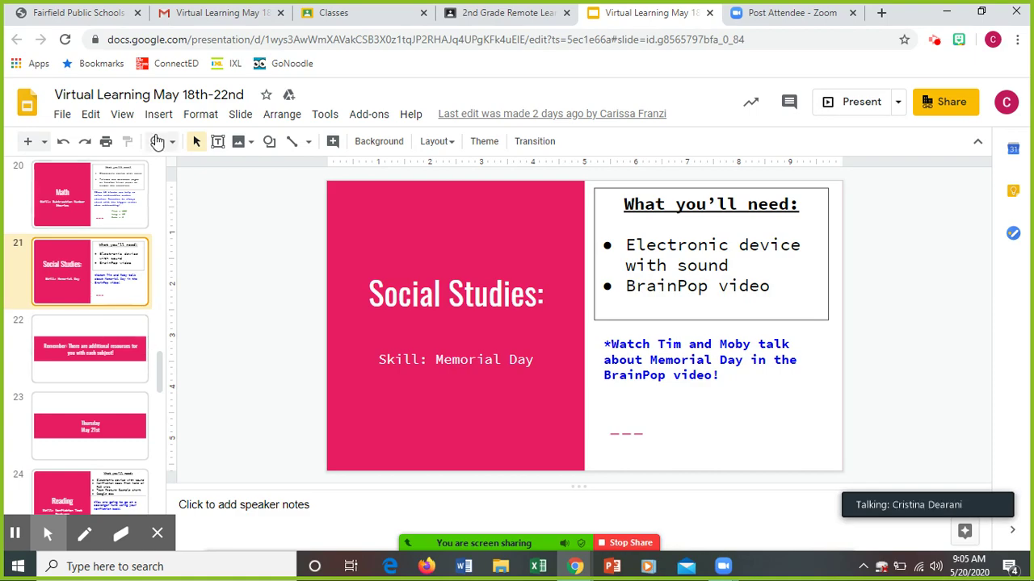
Step: Switch to Google Classroom and open the Classwork page of 2nd Grade Remote Learning 2020 in the student account
click(370, 12)
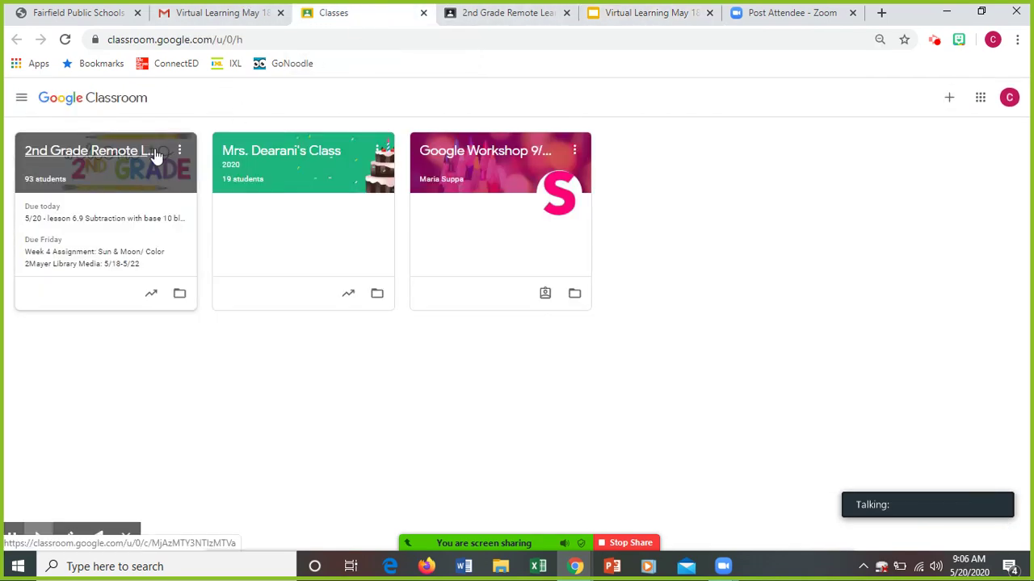
click(117, 170)
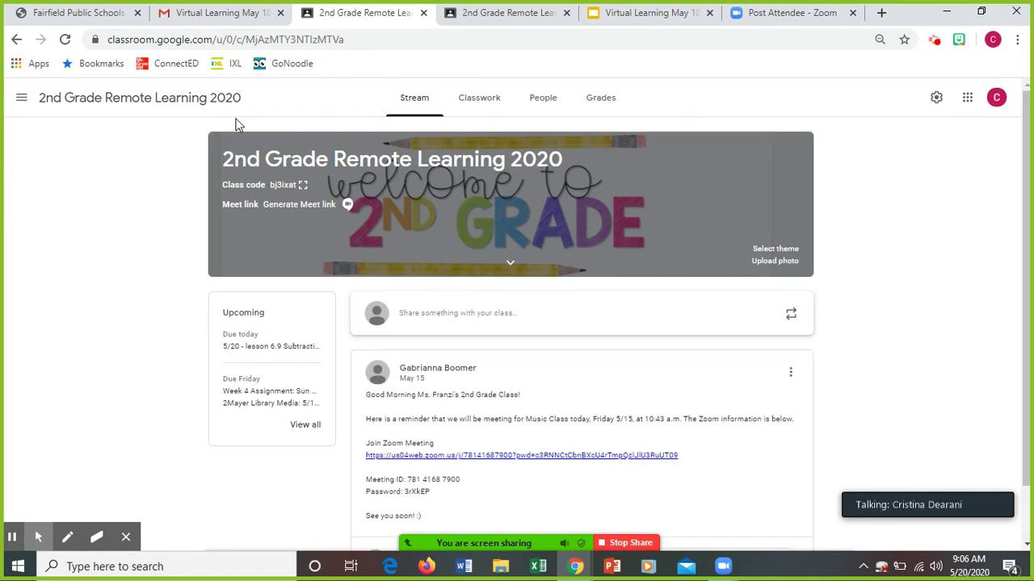
click(485, 8)
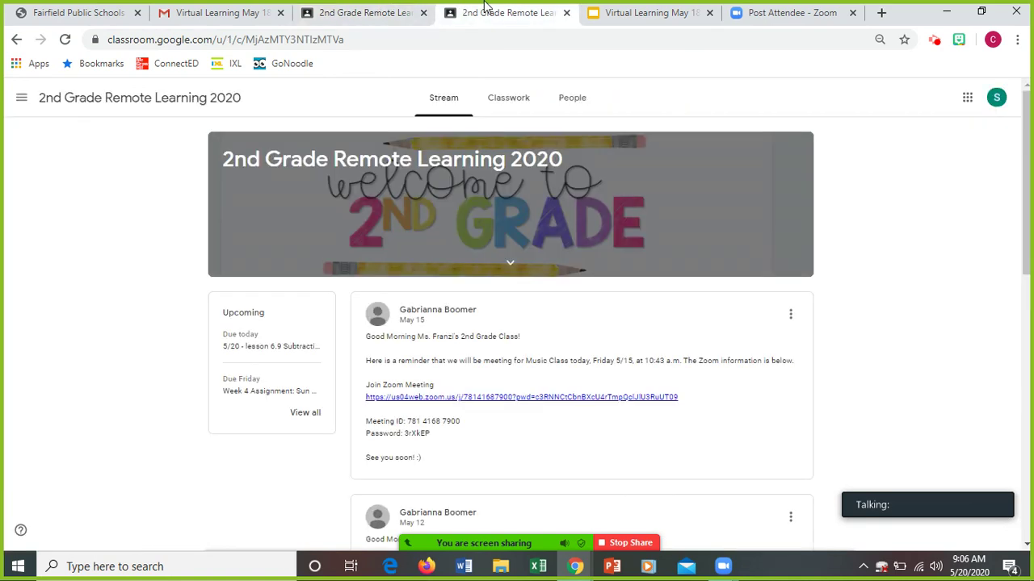
click(508, 98)
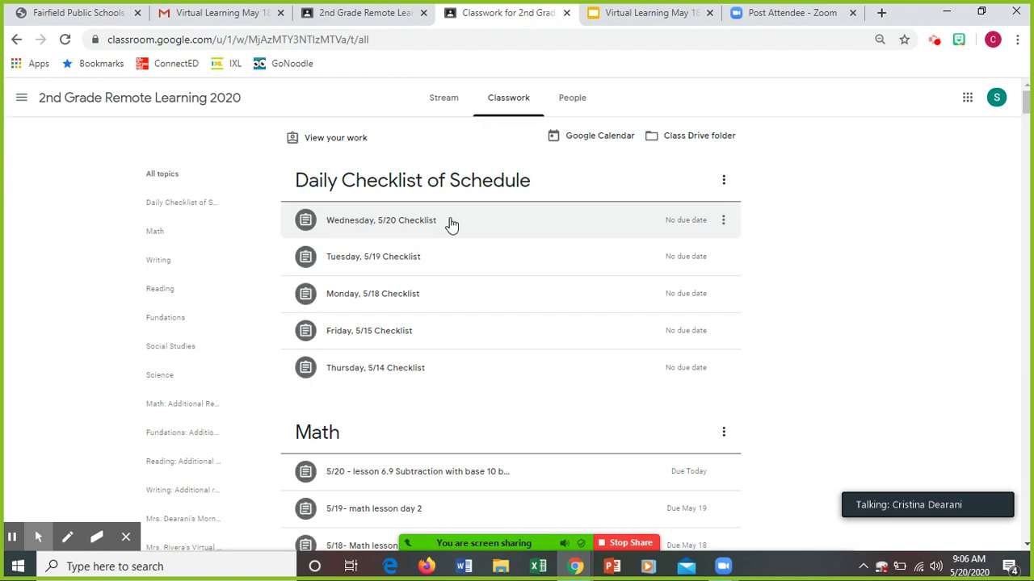
Step: Review the details of the 5/20 lesson 6.9 Subtraction assignment under Math, admitting the person in the Zoom waiting room
click(1027, 105)
drag(1027, 105, 1027, 117)
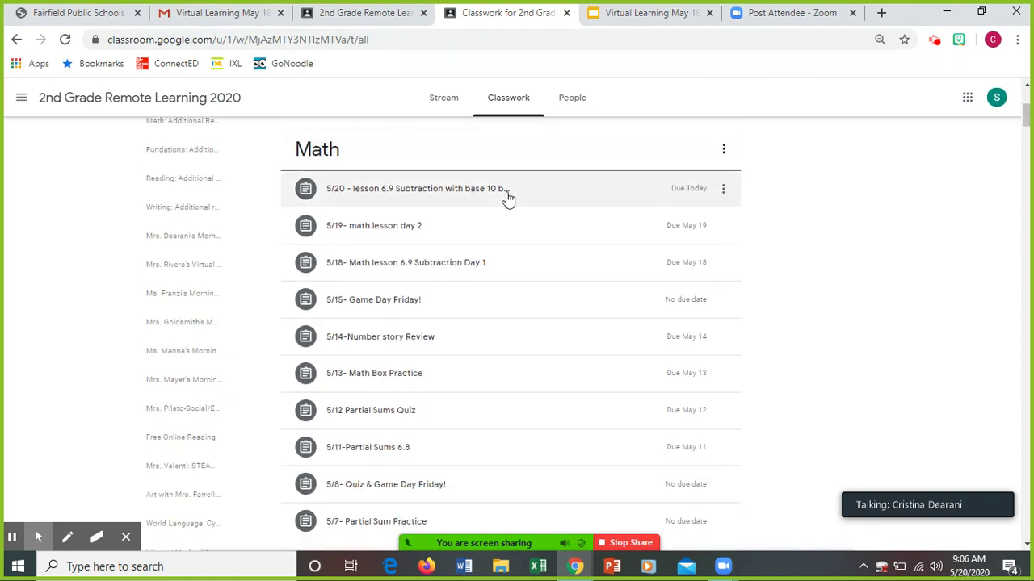
click(462, 197)
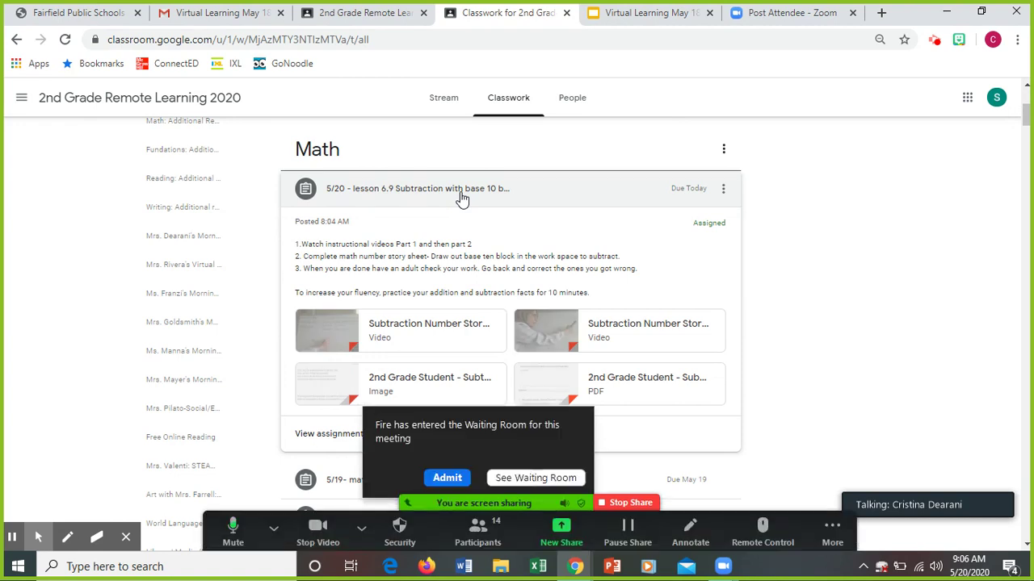
click(443, 477)
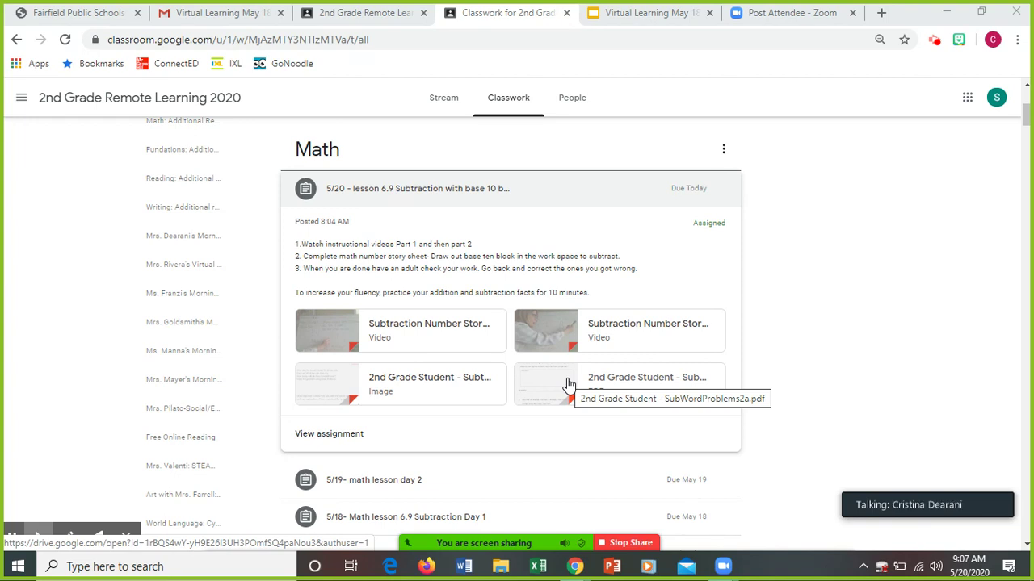
click(538, 192)
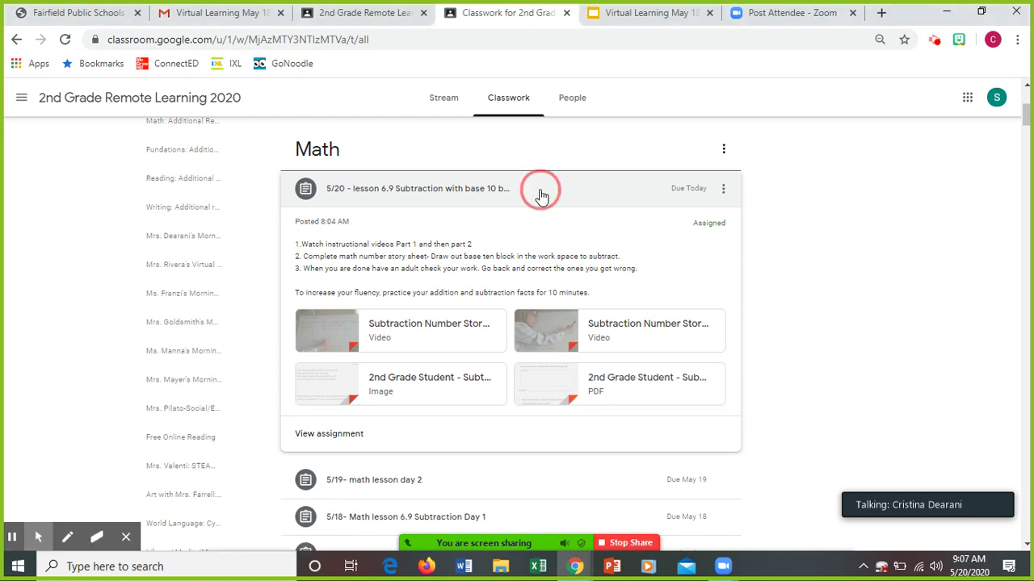
Step: Expand the Wednesday May 20 Informational Writing assignment and open its attached presentation "IW- Making a Plan"
click(1027, 132)
scroll(1027, 132, down, 2)
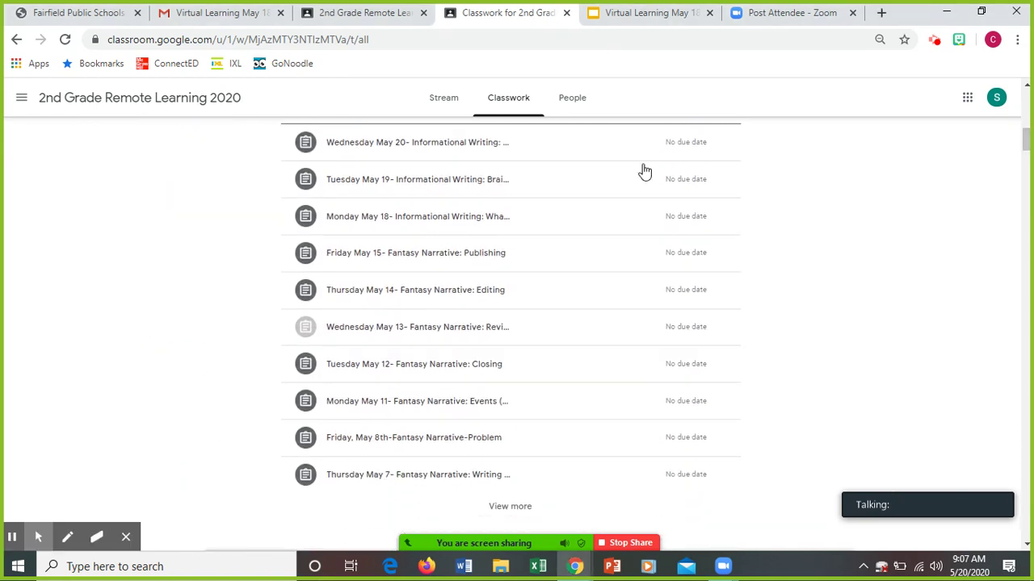
click(516, 155)
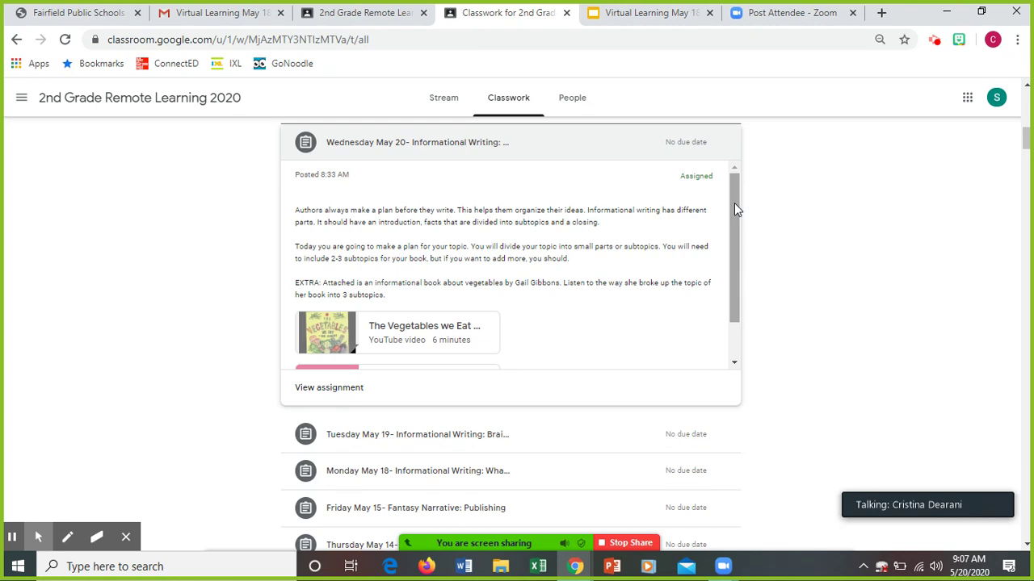
drag(734, 203, 735, 258)
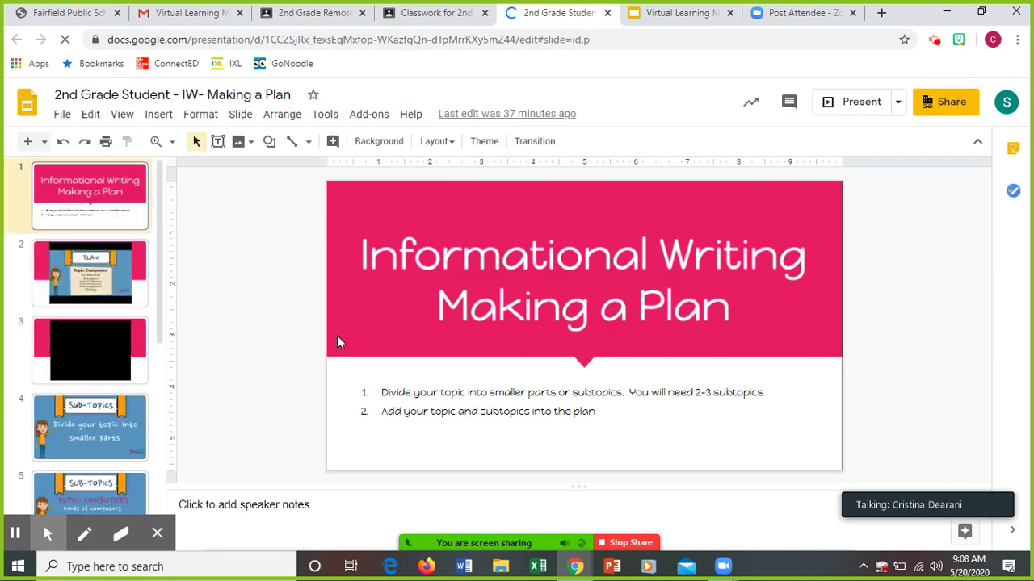
Step: Play the informational writing video on slide 2 of the Making a Plan presentation with the system volume at 100
click(98, 280)
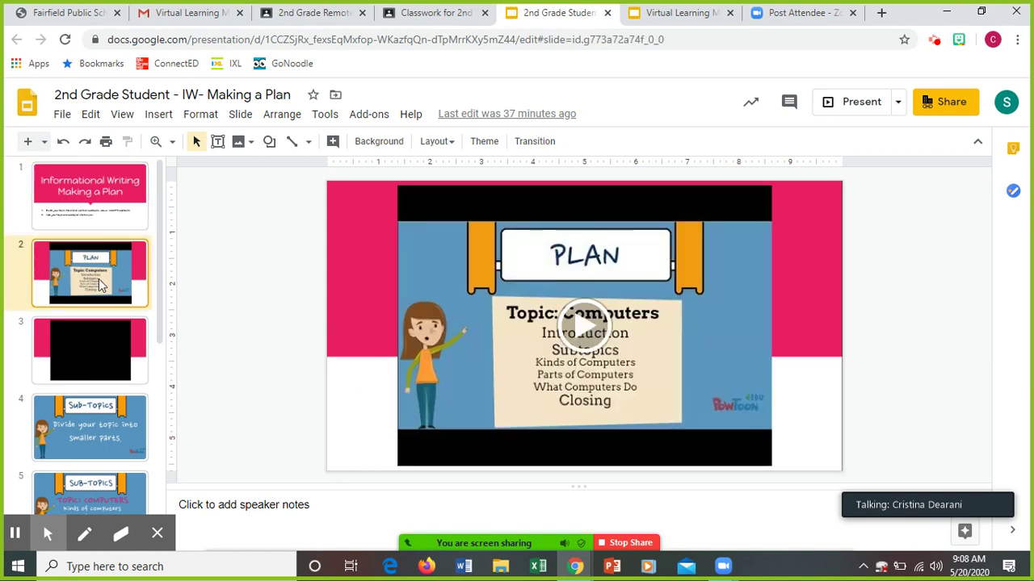
drag(161, 248, 162, 297)
click(588, 326)
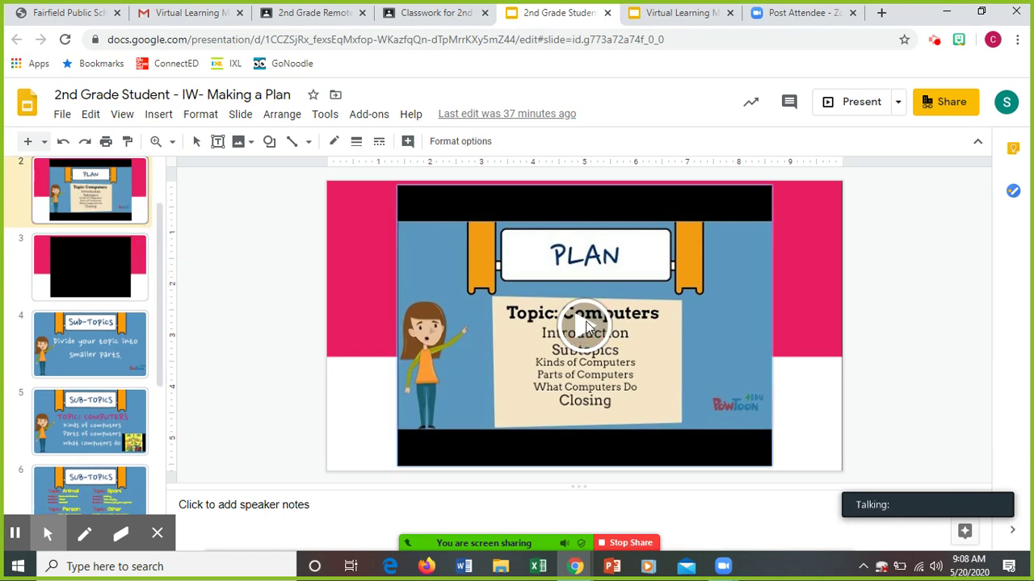
click(587, 327)
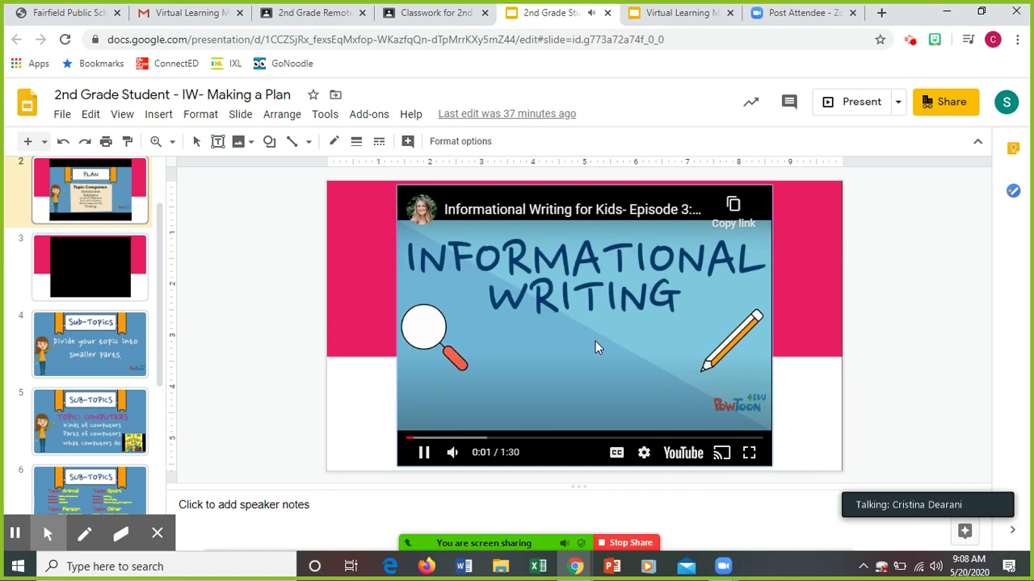
key(XF86AudioRaiseVolume)
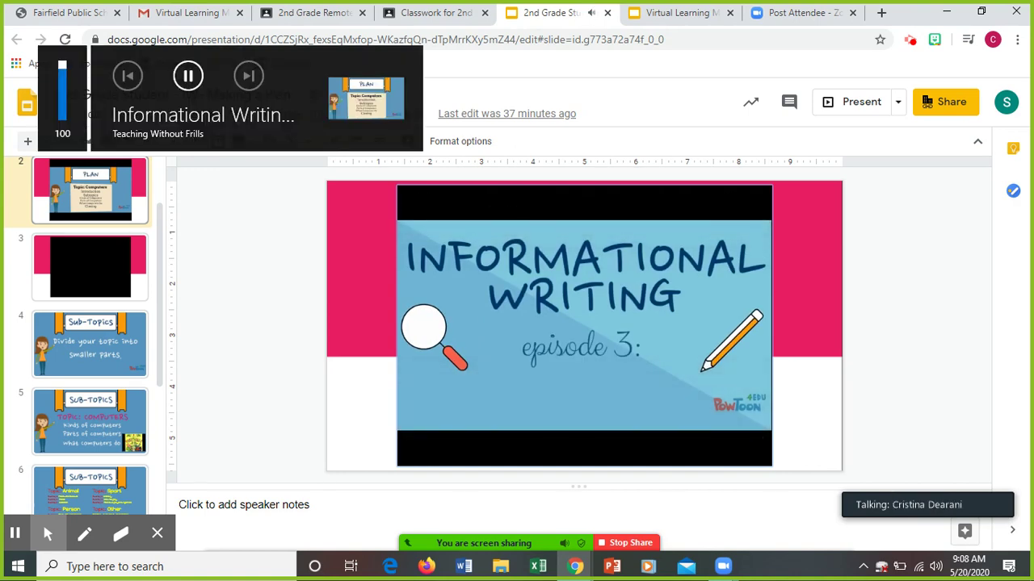
mouse_move(435, 471)
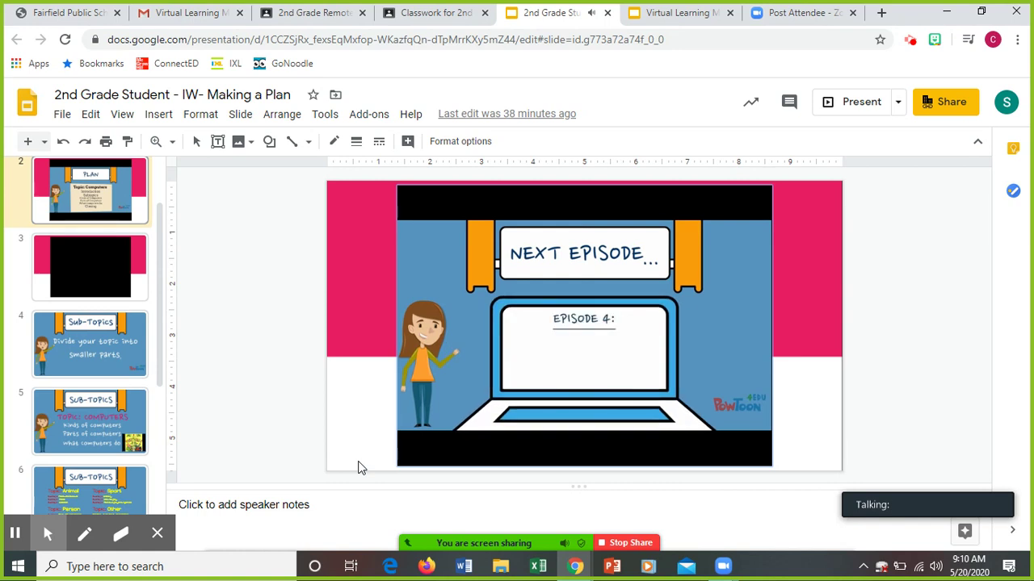
mouse_move(474, 443)
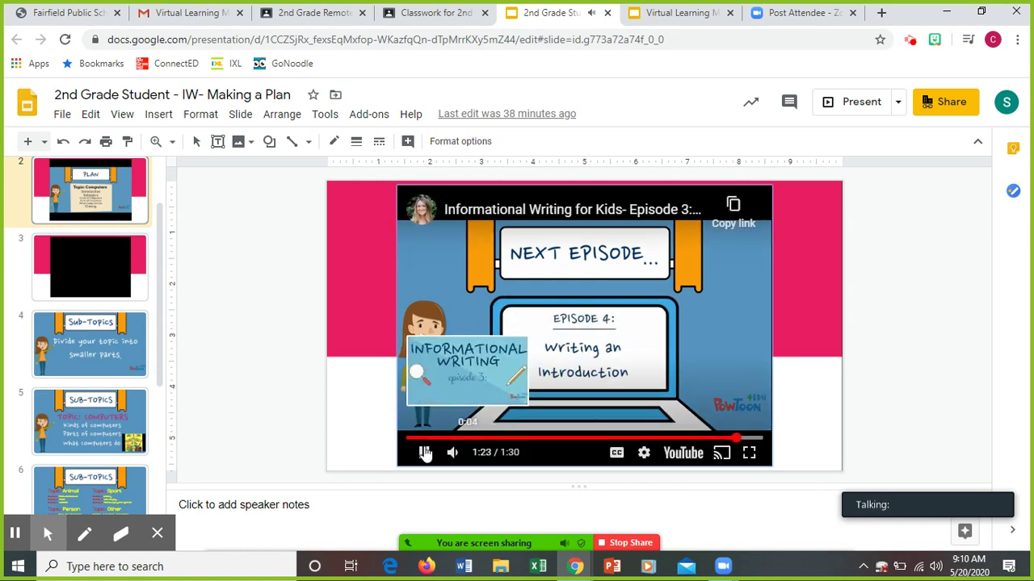
Step: Pause the informational writing video and review the Sub-Topics examples on slides 4 to 6 of the Making a Plan presentation
click(424, 452)
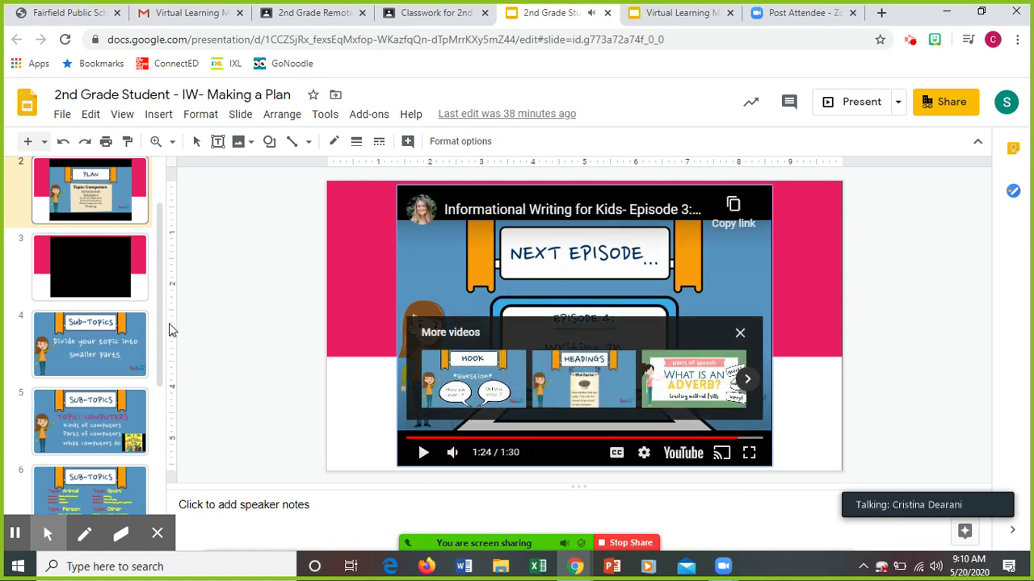
drag(161, 295, 162, 364)
click(93, 216)
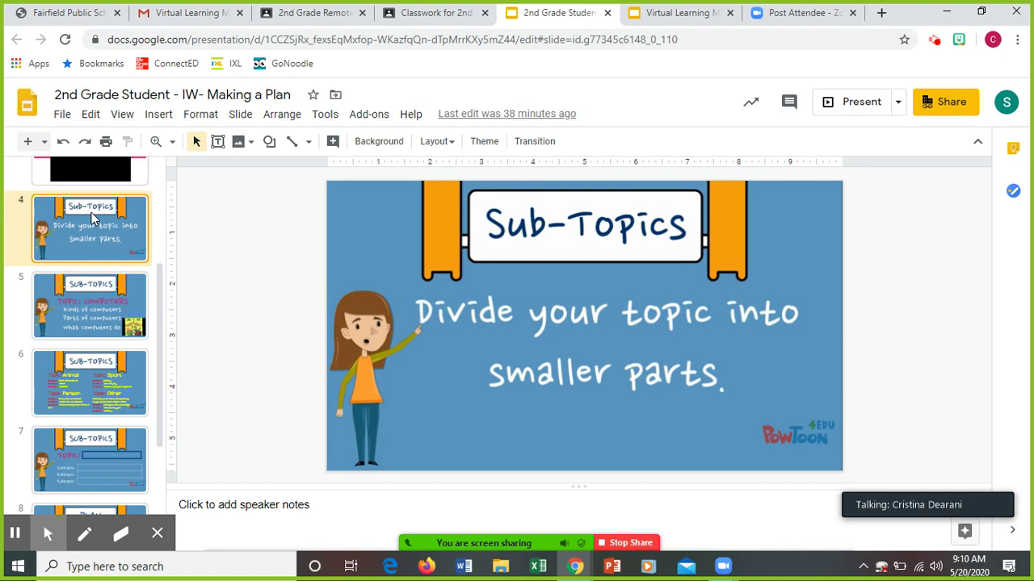
click(133, 295)
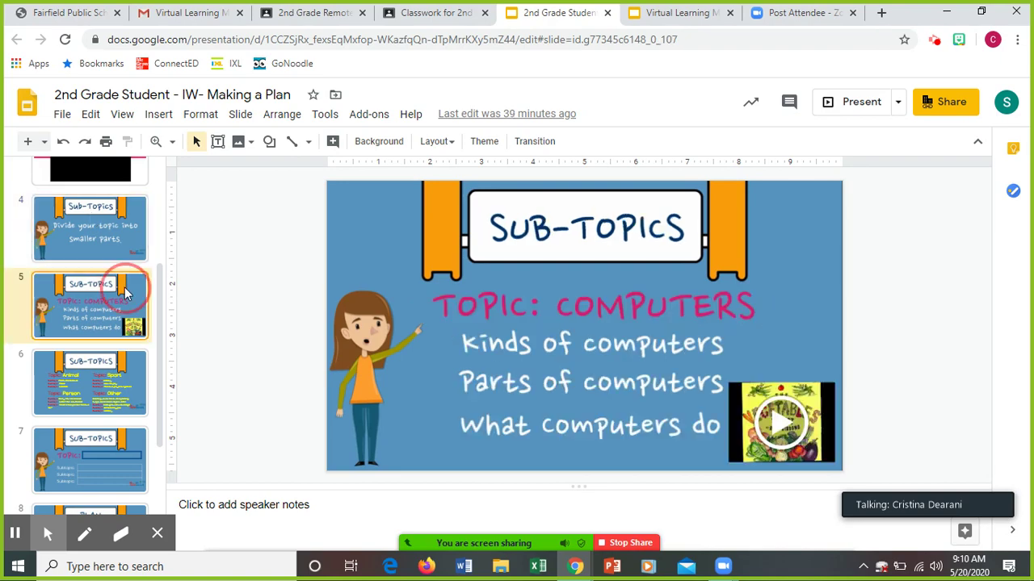
drag(160, 301, 163, 357)
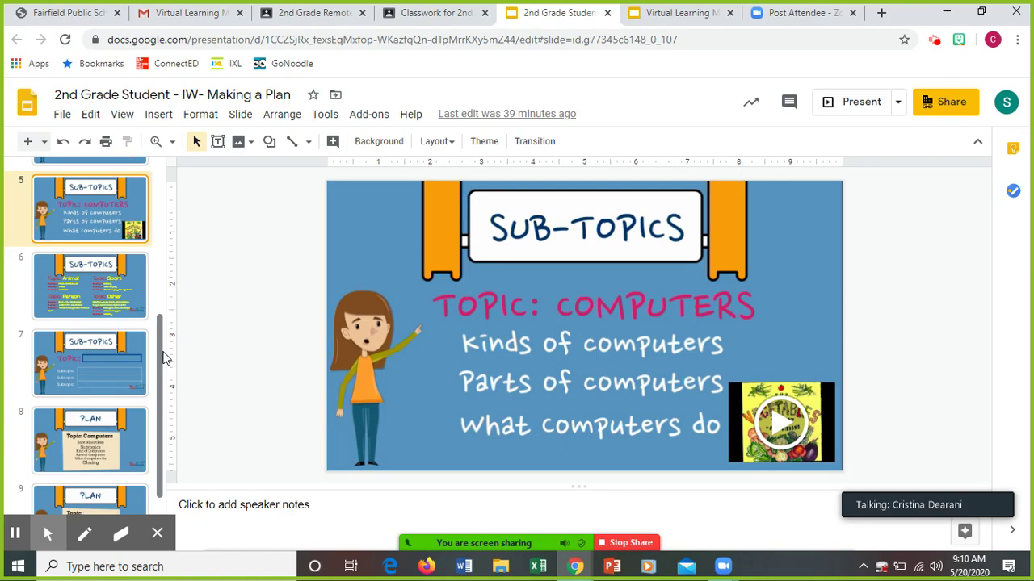
click(99, 312)
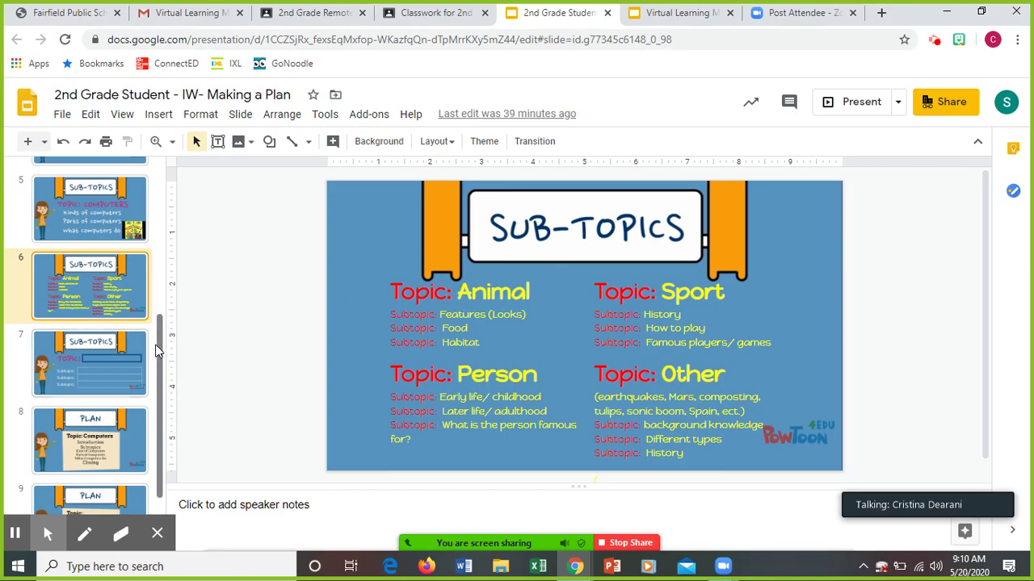
drag(158, 345, 165, 401)
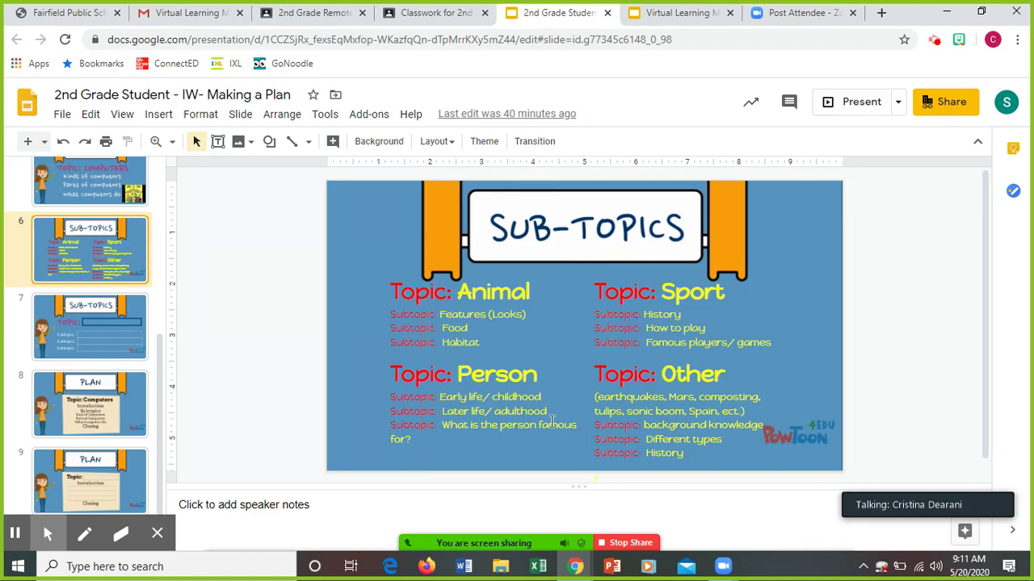
Step: Show the fill-in Sub-Topics slide 7, the Computers plan on slide 8 and the blank plan on slide 9
click(67, 338)
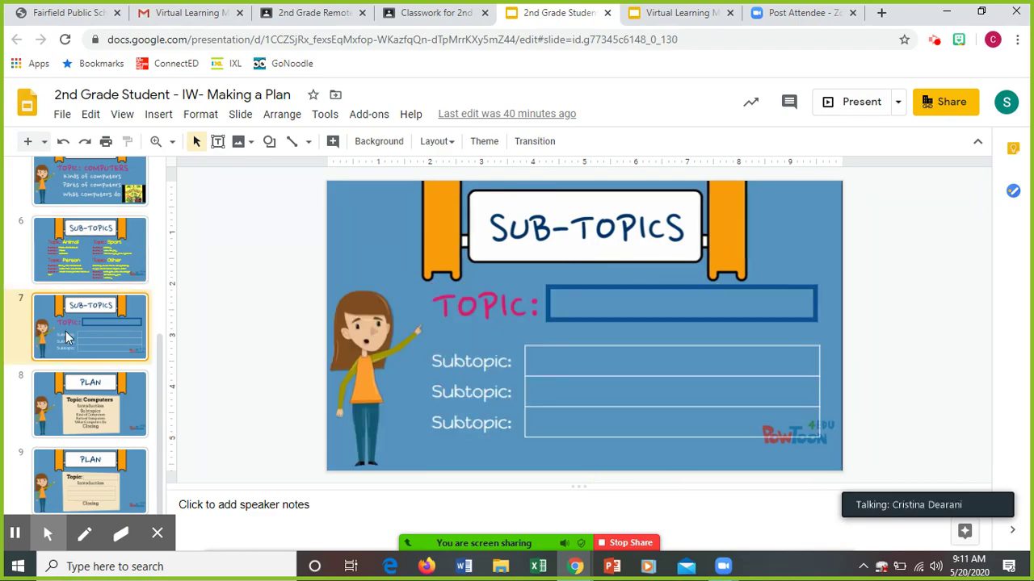
click(605, 302)
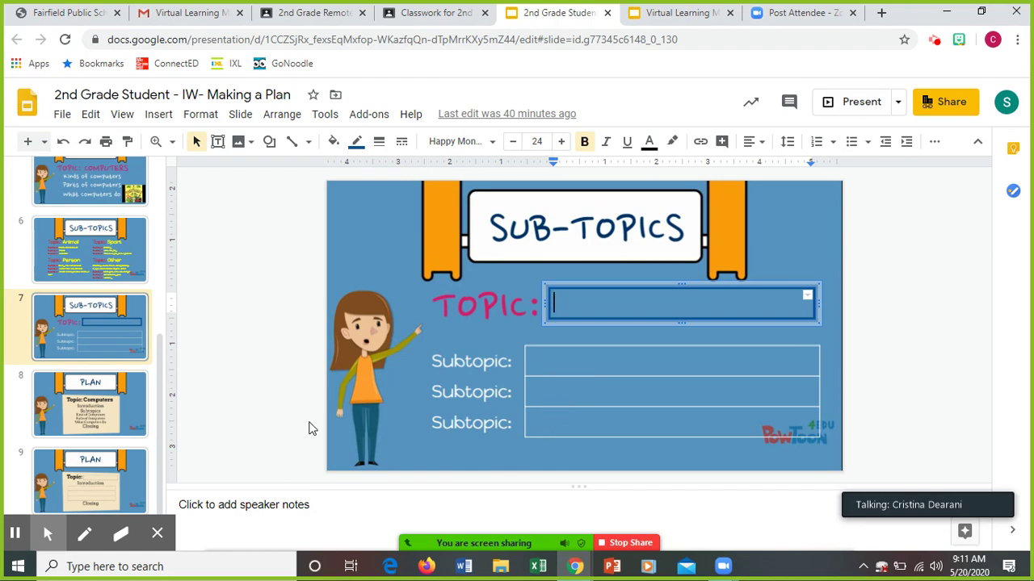
click(123, 404)
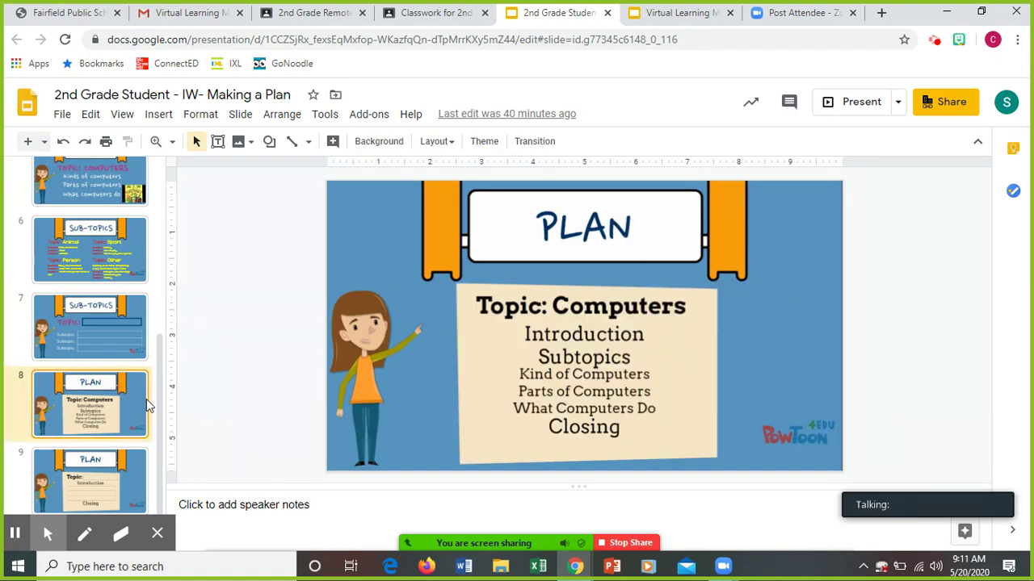
click(158, 395)
click(128, 487)
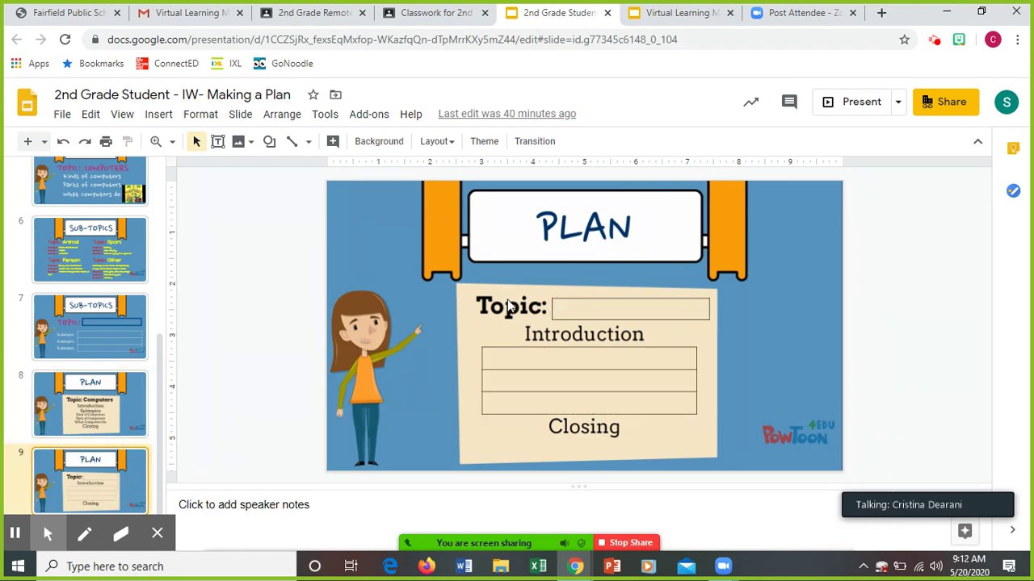
click(81, 332)
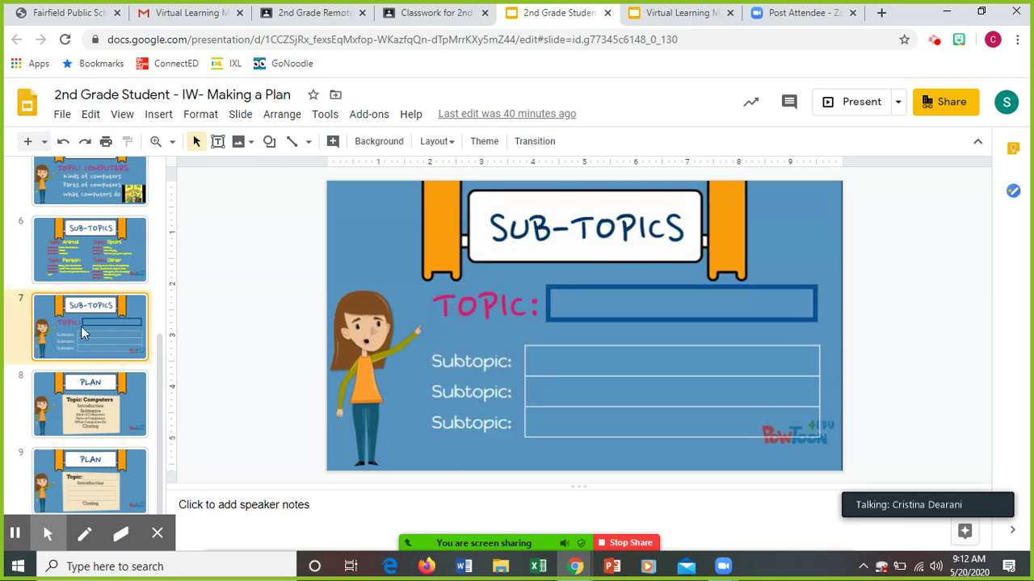
click(95, 482)
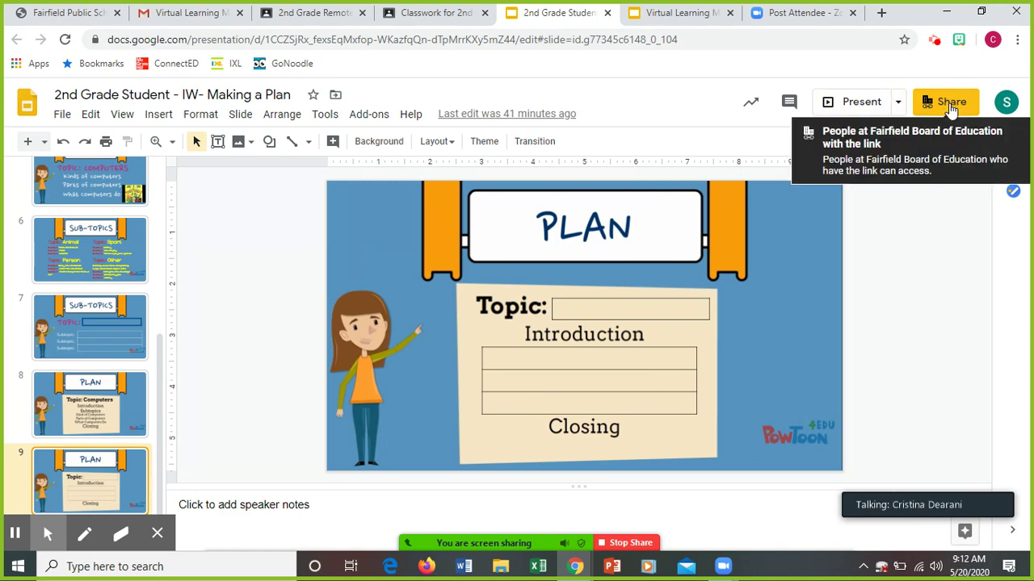
Step: Close the Making a Plan presentation and expand the 5/20-Text Features assignment on the Classwork page
click(607, 14)
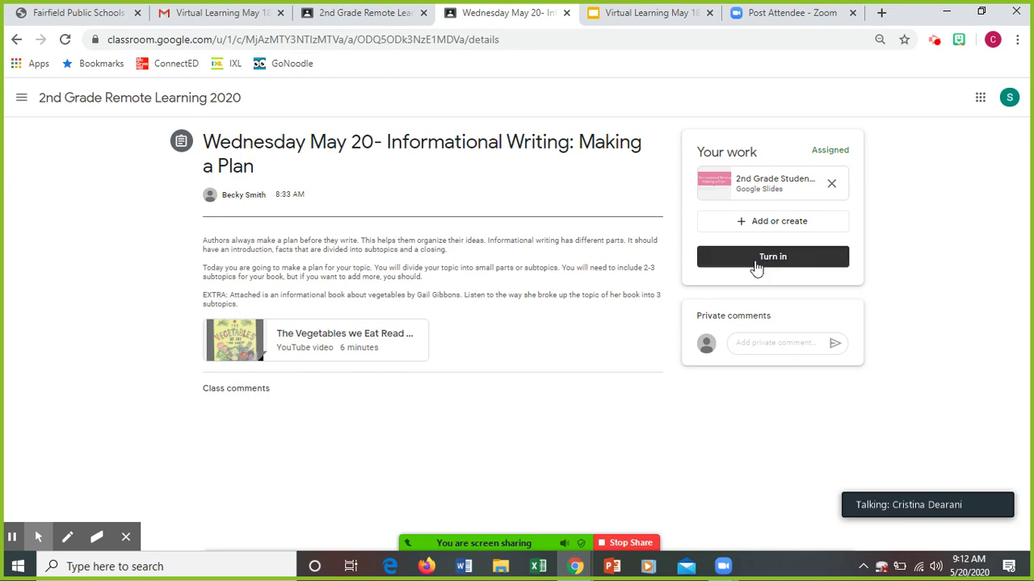
click(16, 40)
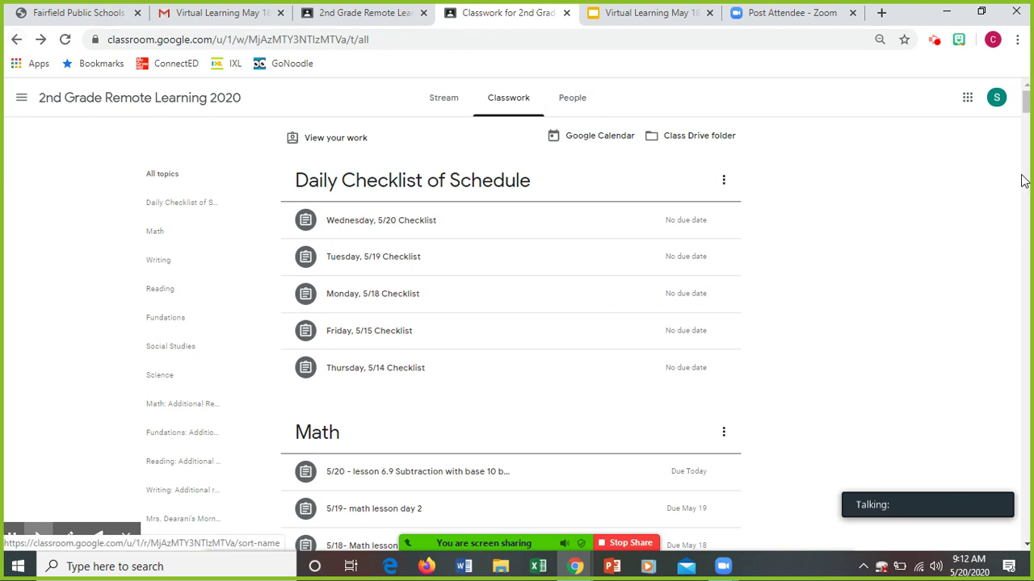
drag(1025, 98, 1027, 172)
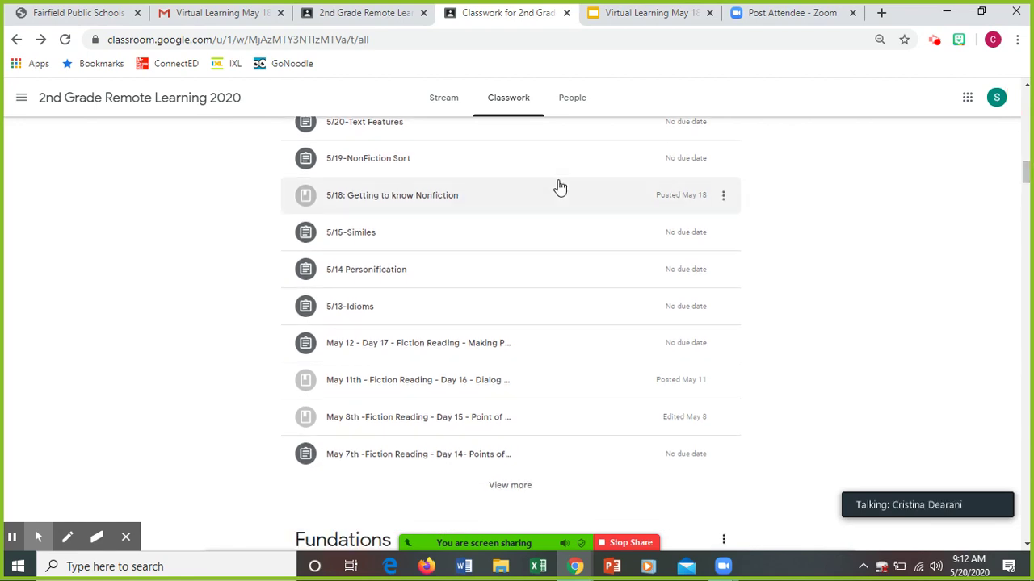
click(387, 131)
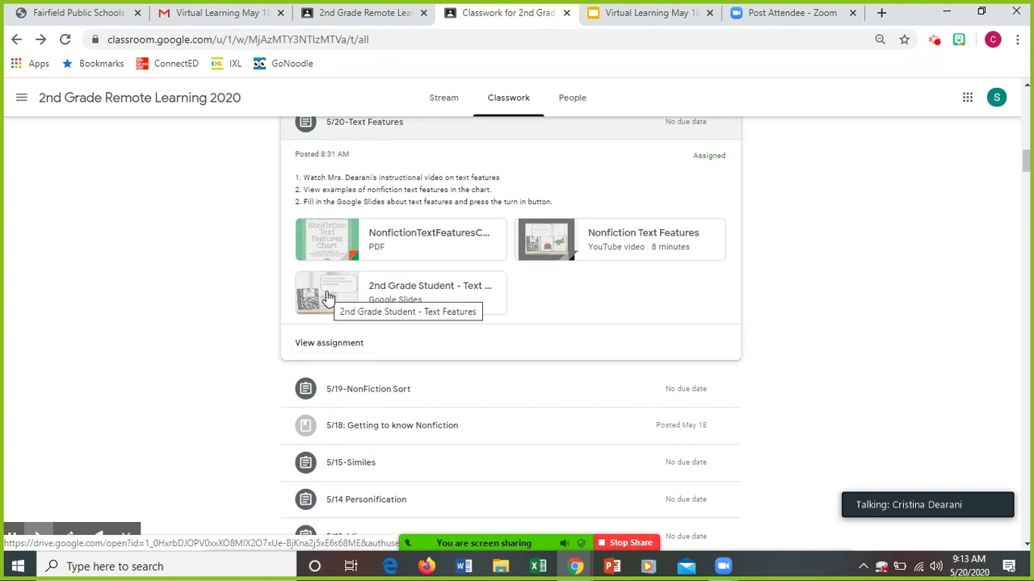
Step: Open the attached NonfictionTextFeaturesChart PDF and review the Nonfiction Text Features table on page 2
click(337, 241)
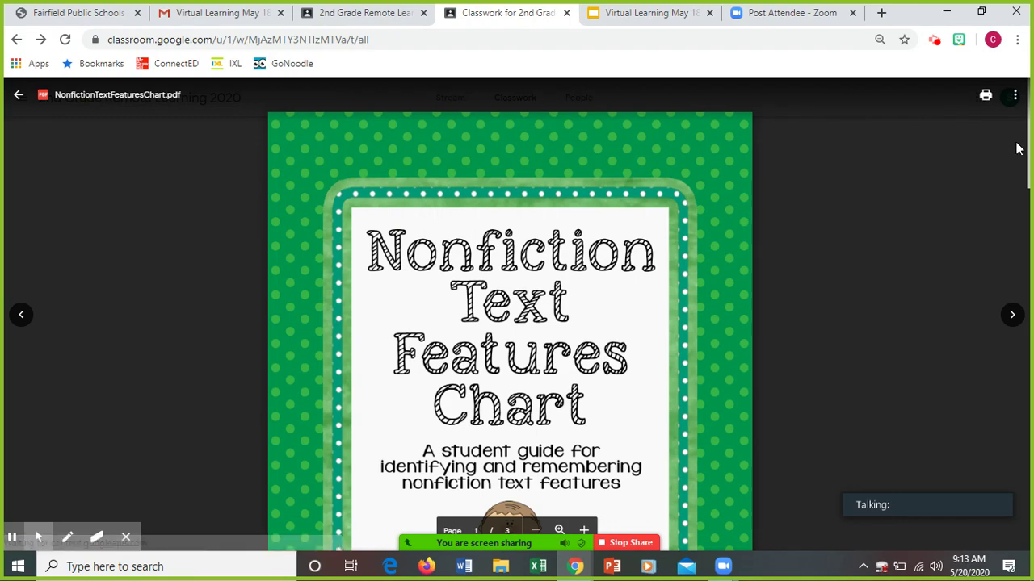
drag(1029, 144, 1030, 314)
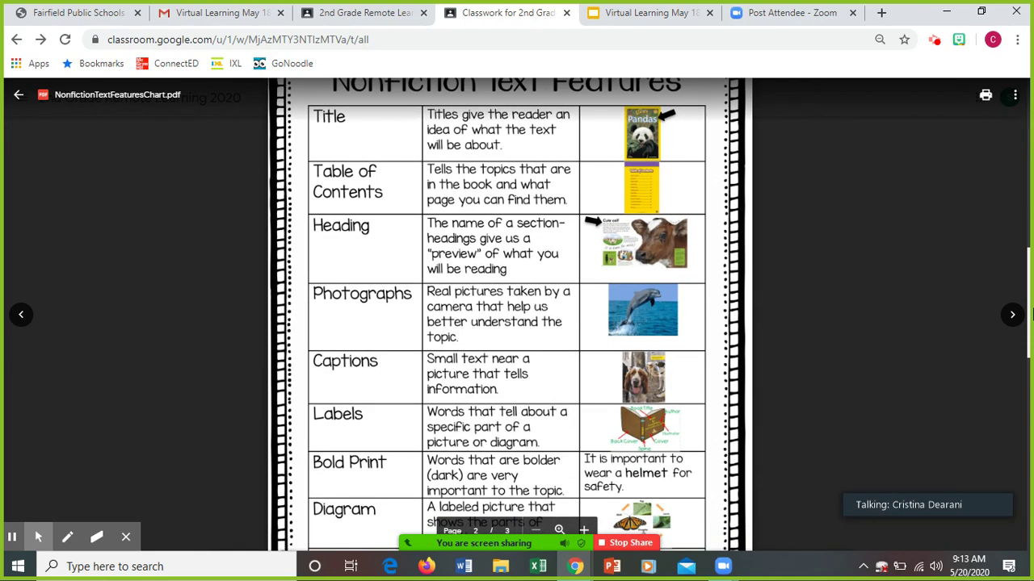
click(1028, 298)
mouse_move(1028, 298)
mouse_down()
mouse_move(1031, 377)
mouse_move(1031, 292)
mouse_up()
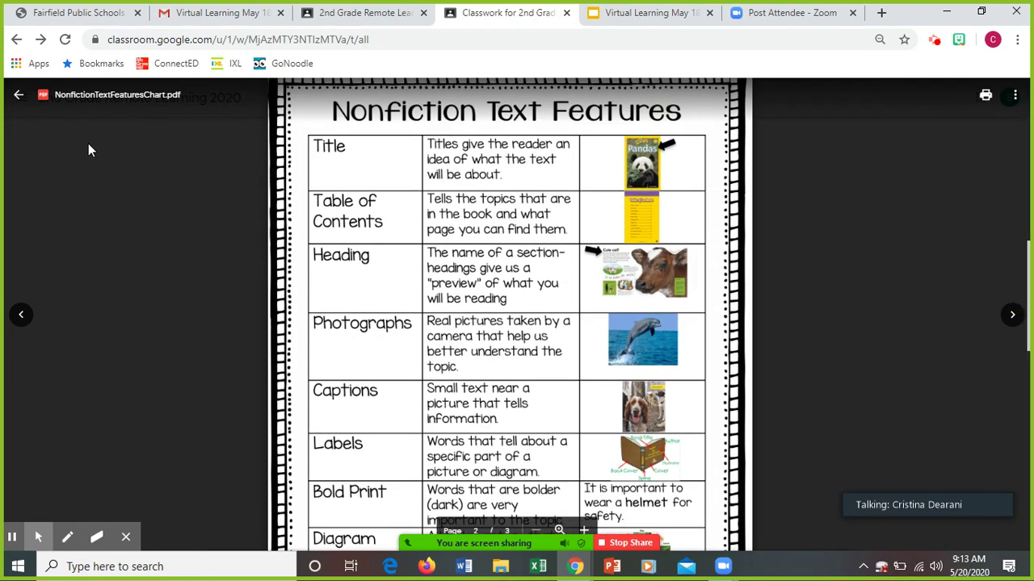
click(17, 97)
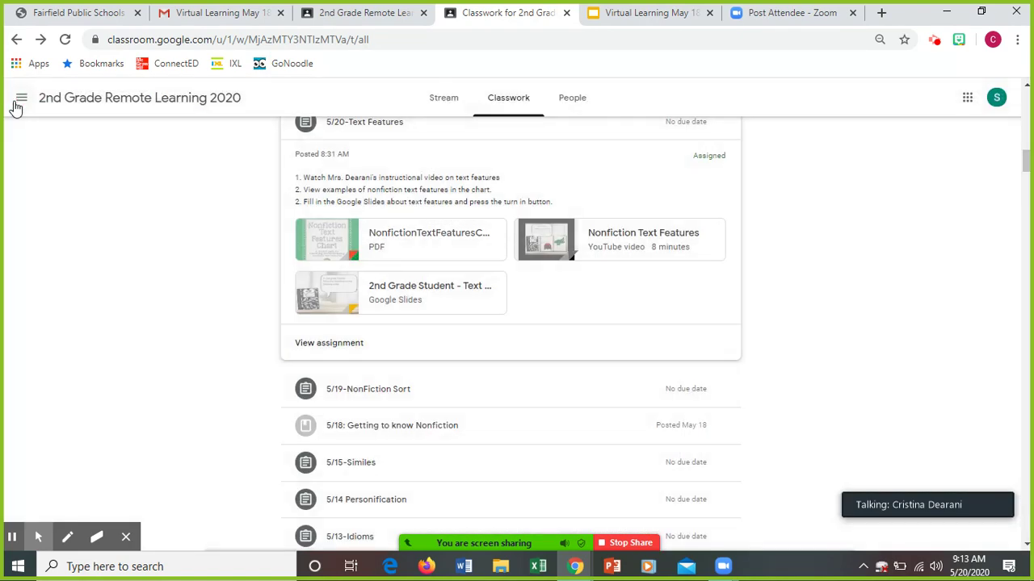
Step: Preview the attached Nonfiction Text Features video at the Title slide (1:14) and the Weather book cover (5:22), keeping it paused
click(553, 242)
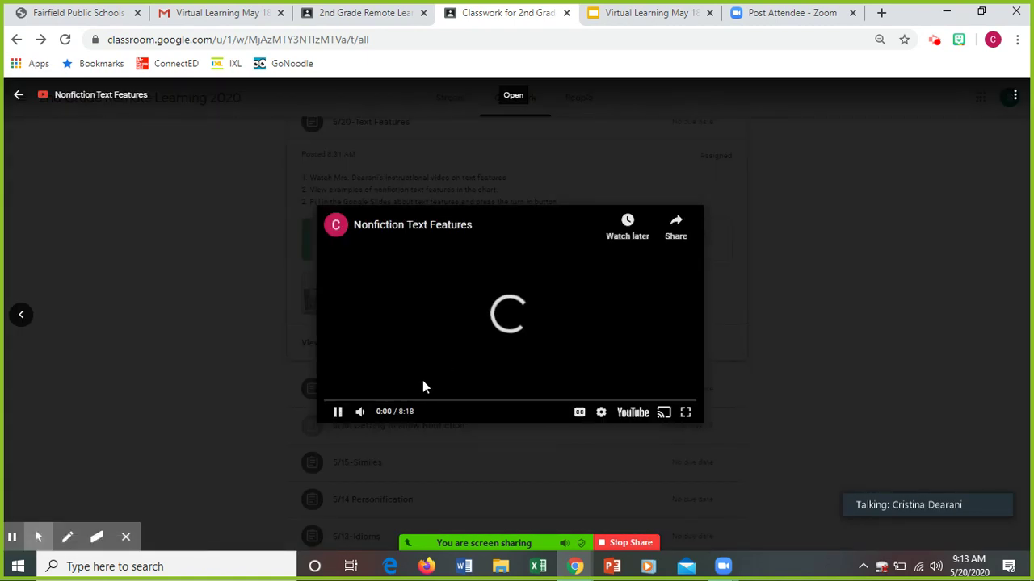
click(338, 416)
drag(327, 401, 376, 403)
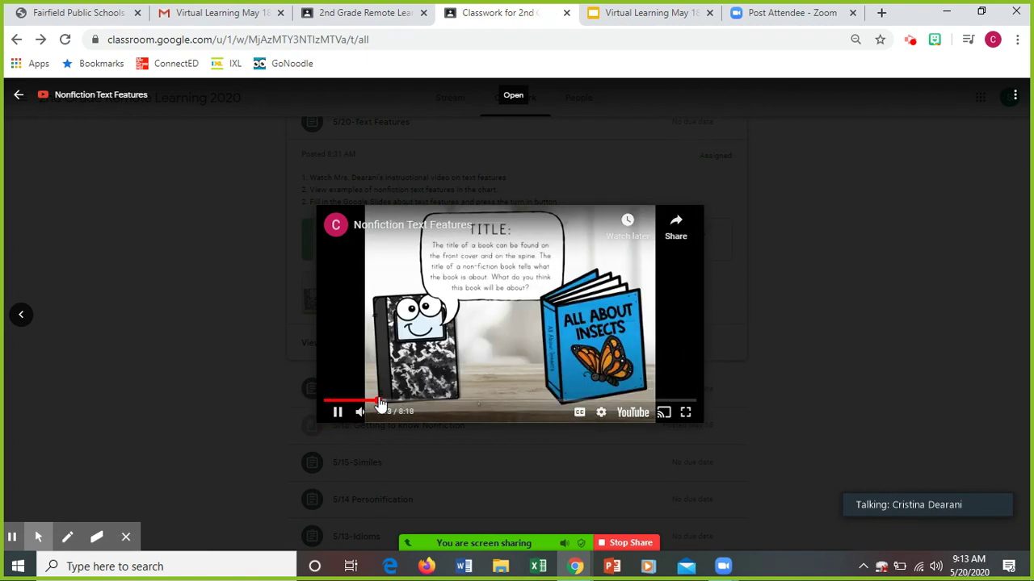
click(337, 413)
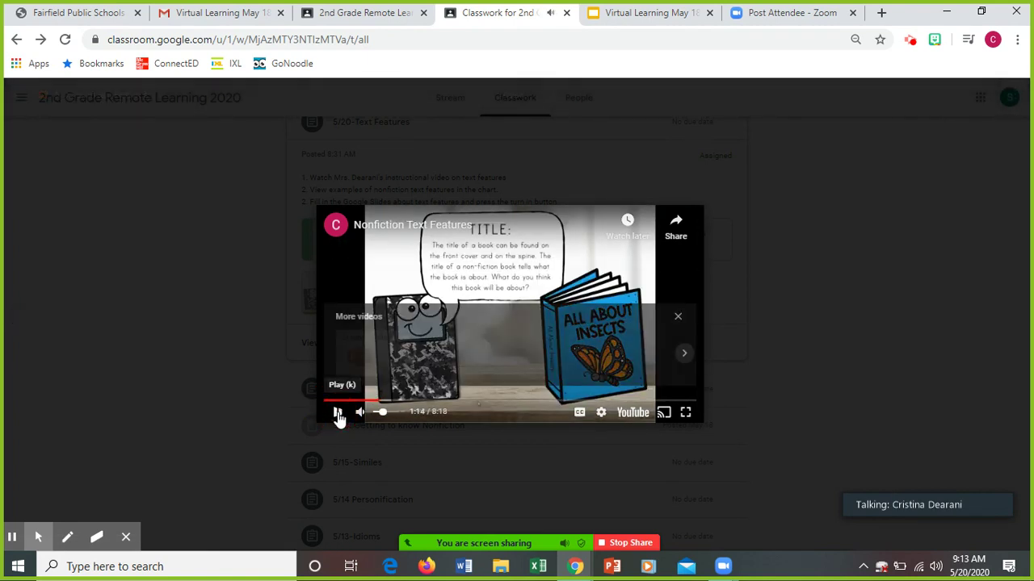
click(679, 319)
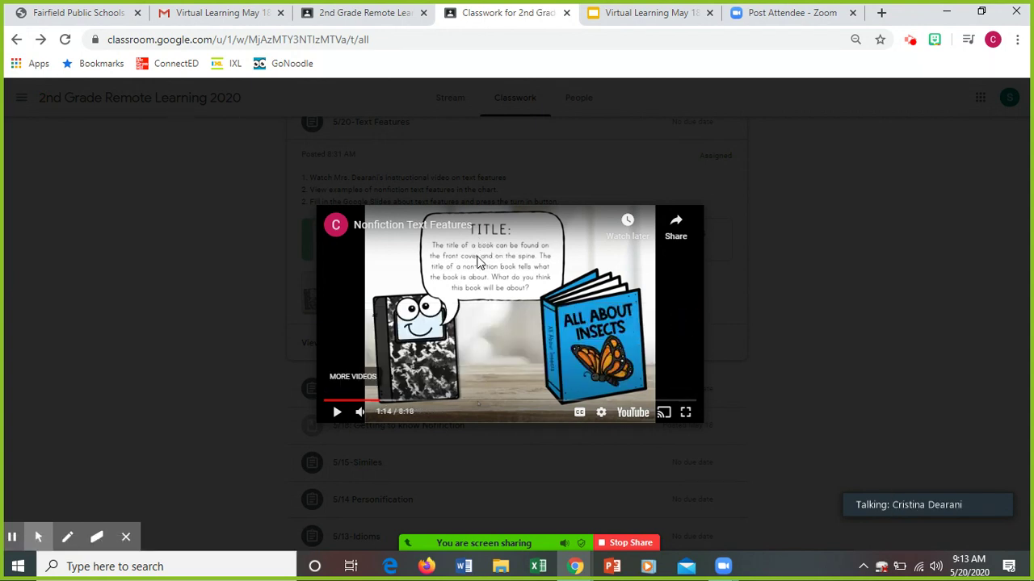
click(378, 401)
drag(381, 410, 578, 408)
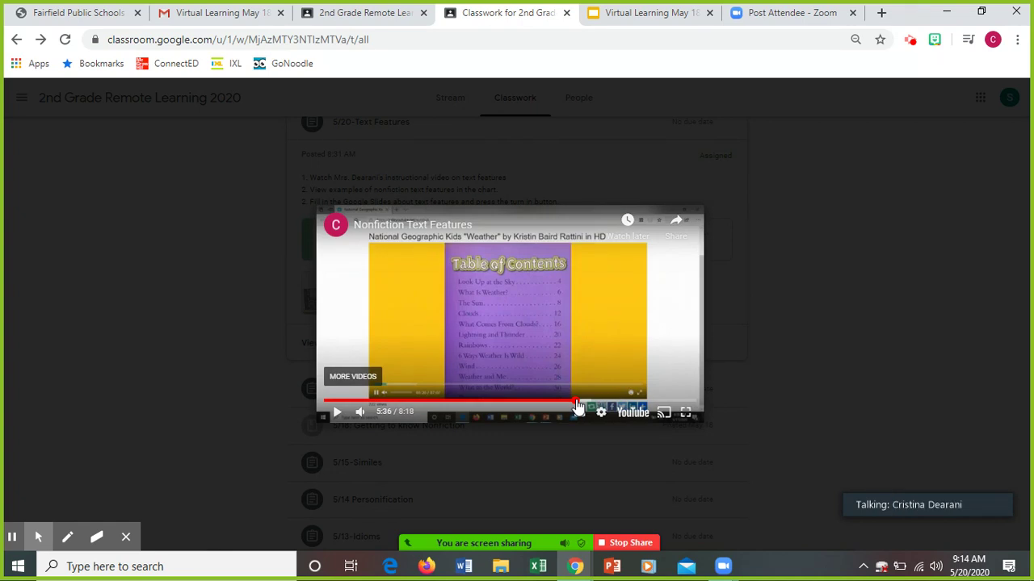
drag(578, 407, 566, 407)
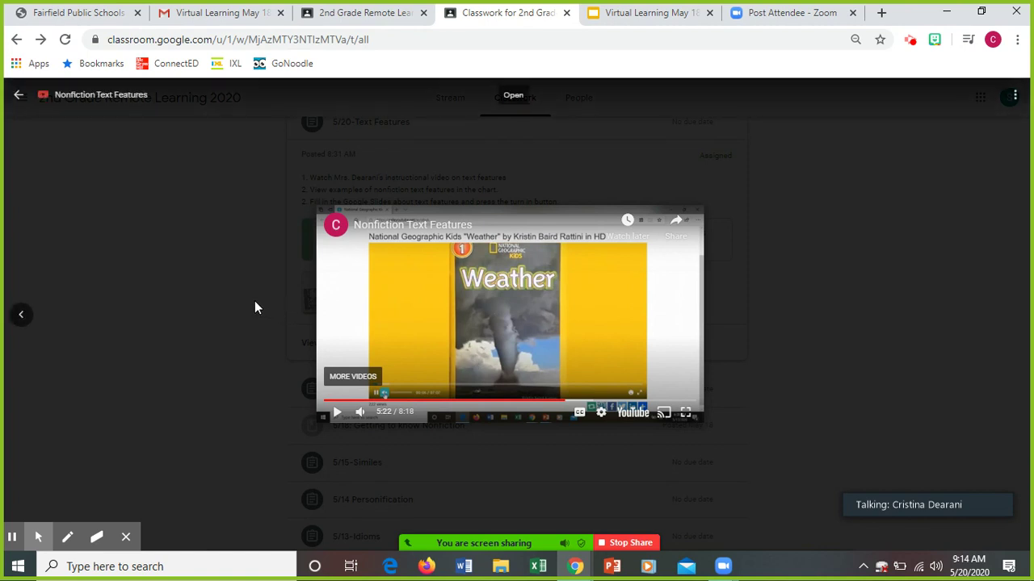
Step: Leave the video preview and open the Text Features presentation from the 5/20 assignment's full details
click(22, 316)
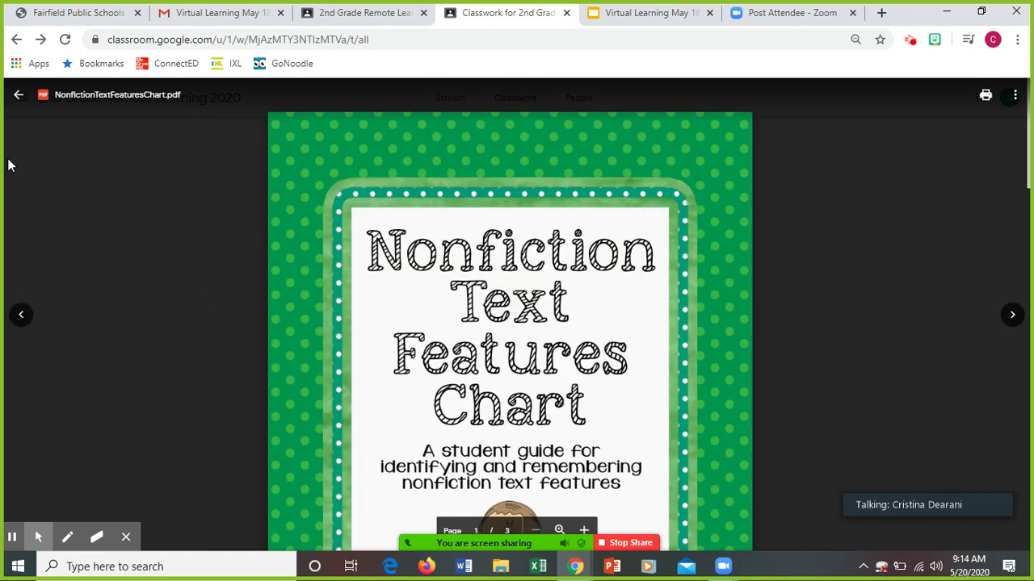
click(18, 96)
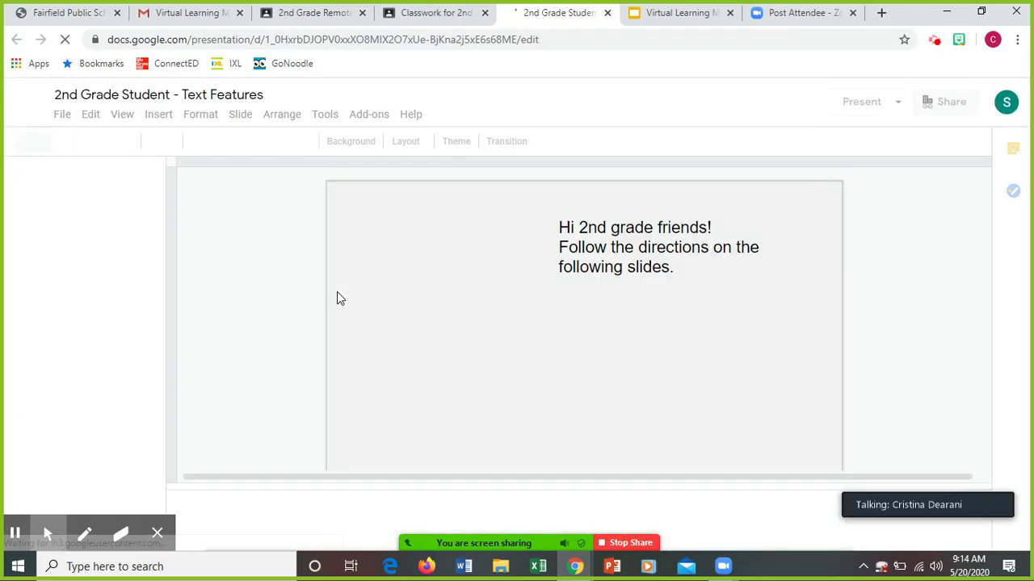
click(606, 13)
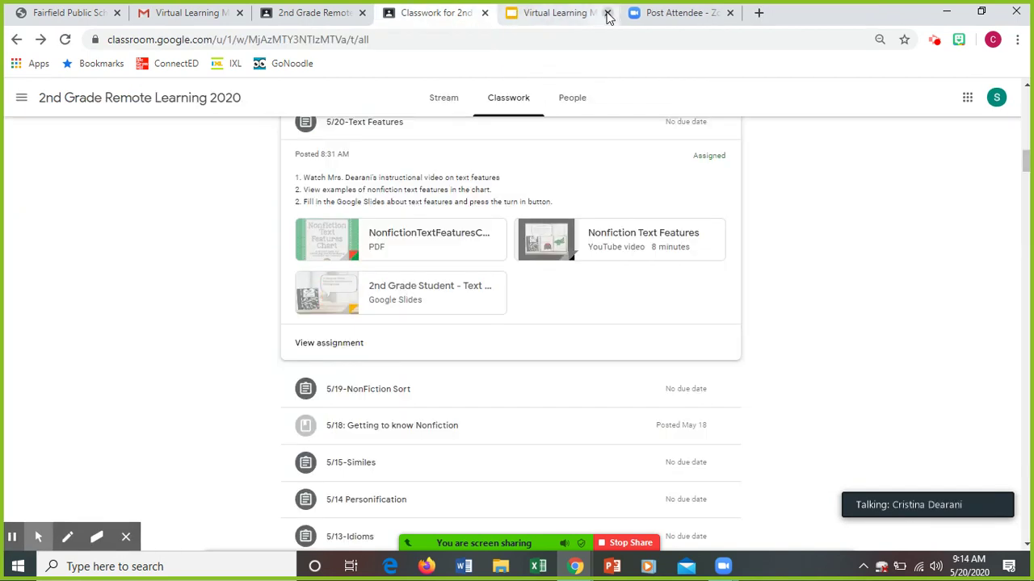
click(326, 346)
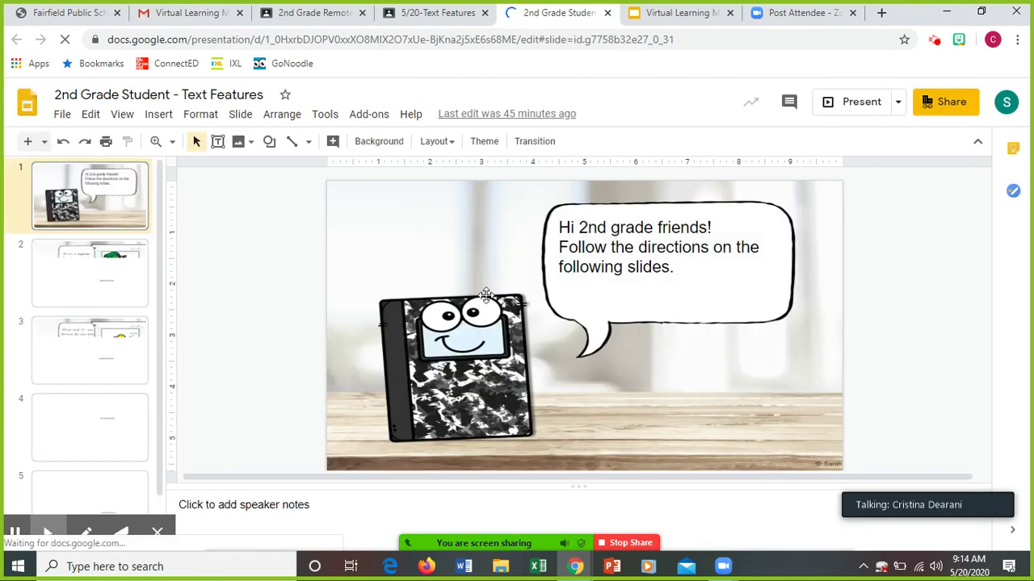
Step: Show slide 2 of the Text Features presentation and place the text cursor in the caption box under the butterfly picture
click(81, 290)
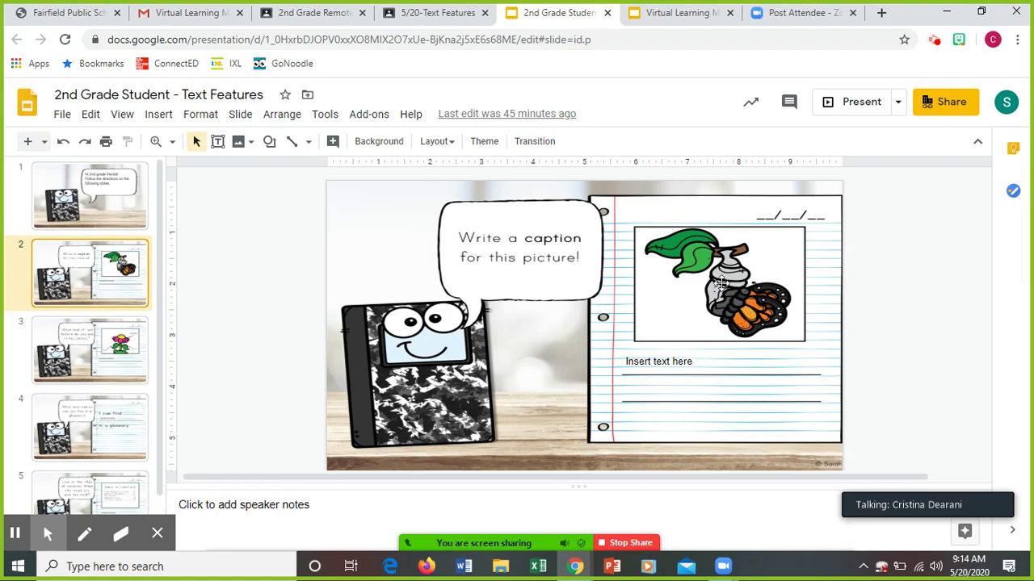
click(645, 364)
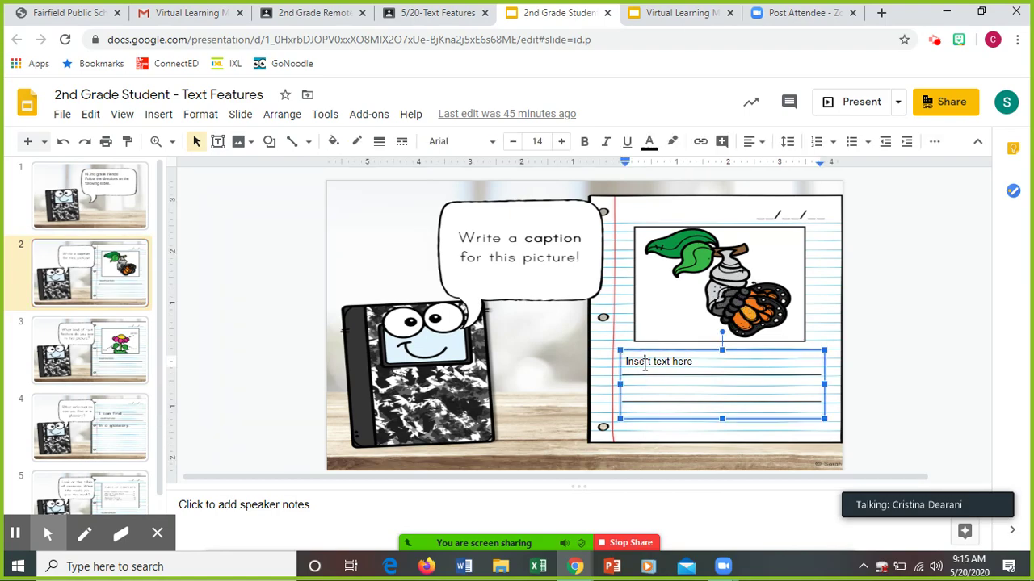
click(694, 361)
Step: Review slides 3 to 5 of the Text Features presentation, ending in the answer box below slide 5's table of contents
click(96, 361)
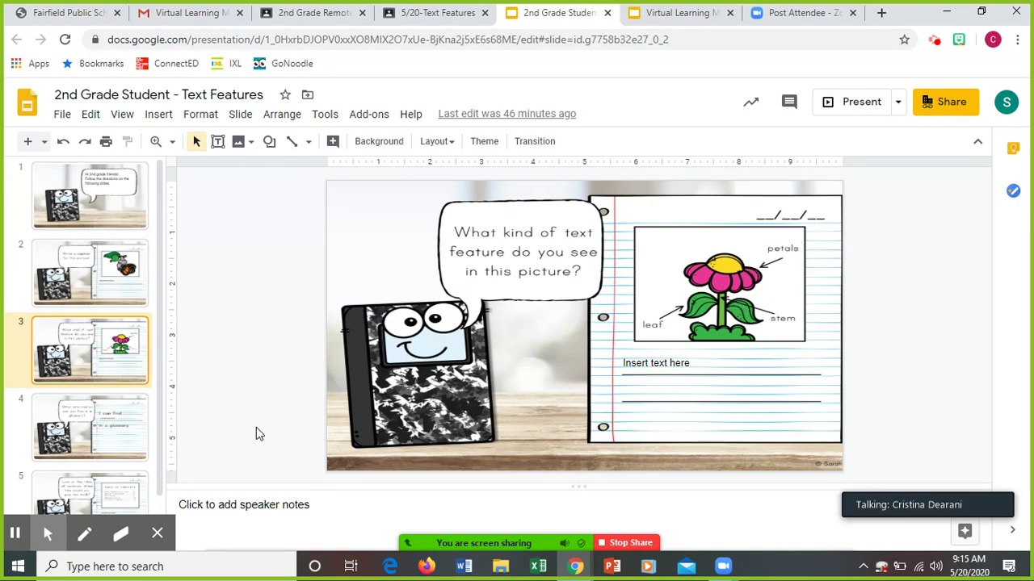
click(119, 418)
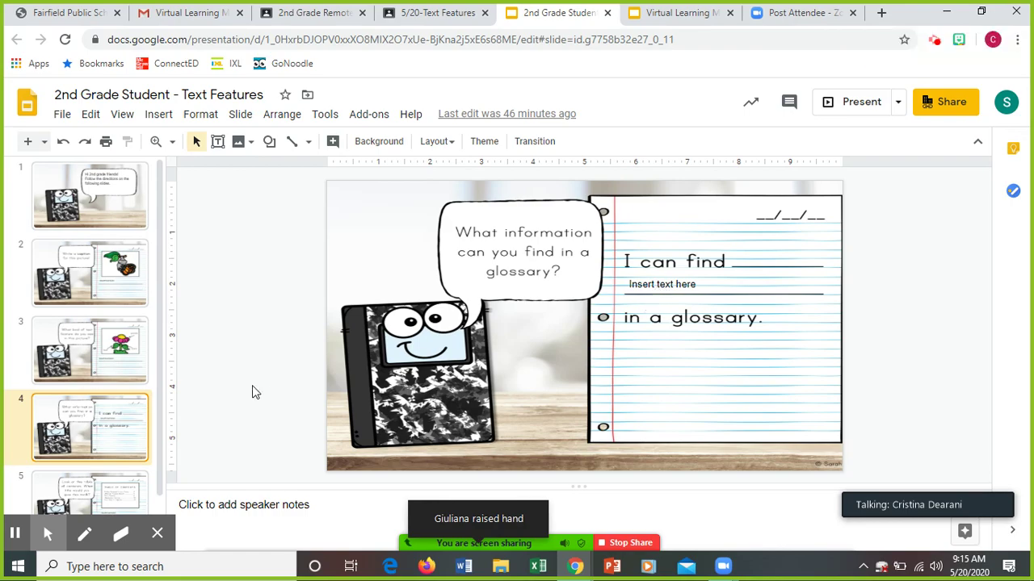
scroll(158, 380, down, 1)
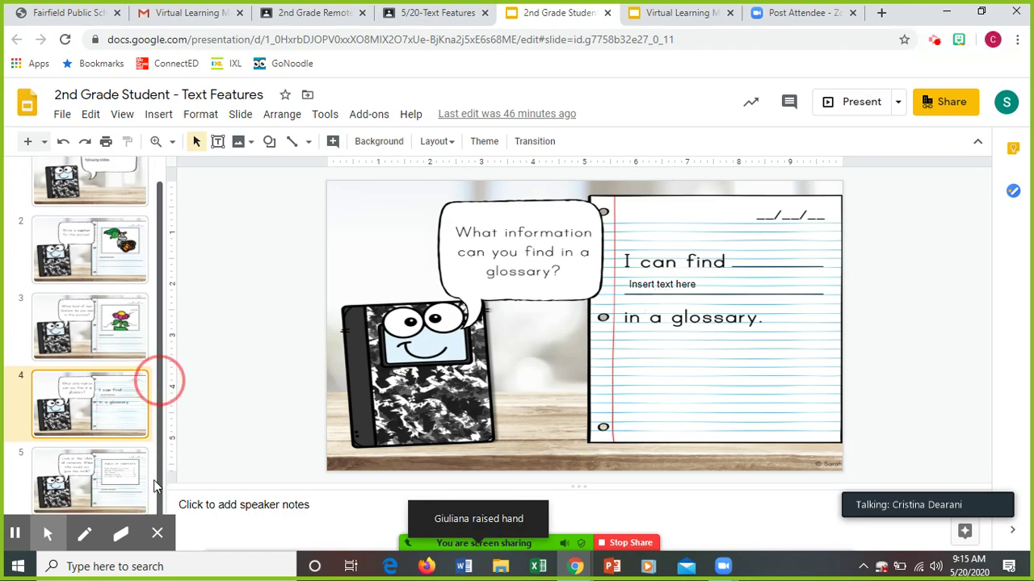
click(94, 480)
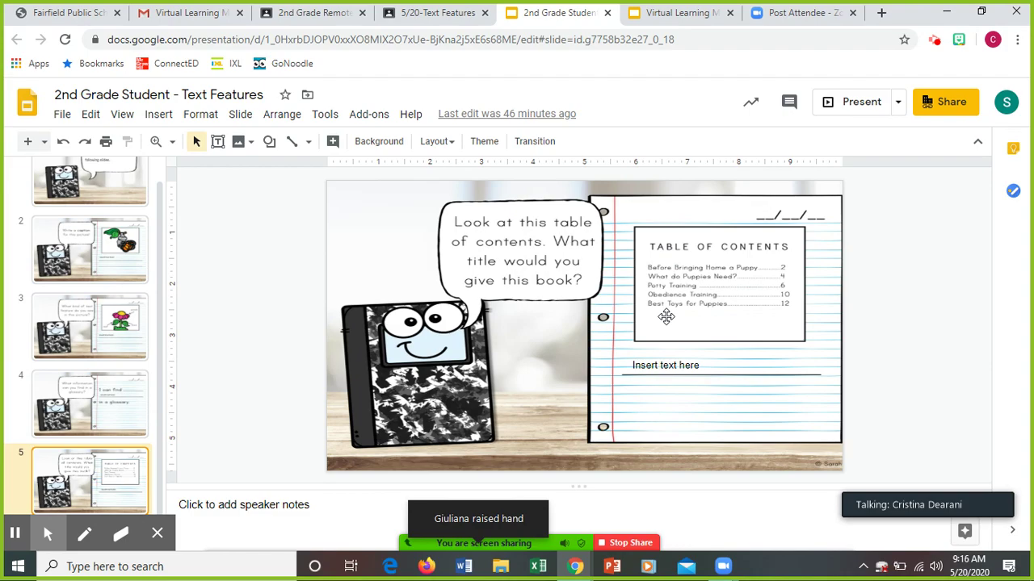
click(668, 366)
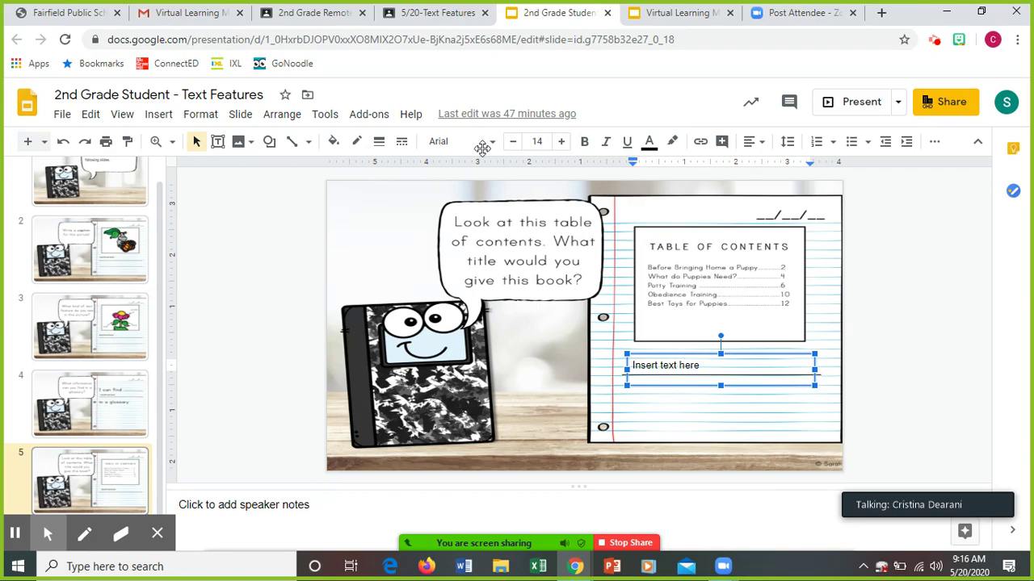
Step: Close the Text Features presentation, return to the Classwork page and expand the May 20 - Unit 11 Day 3 assignment under Fundations
click(608, 13)
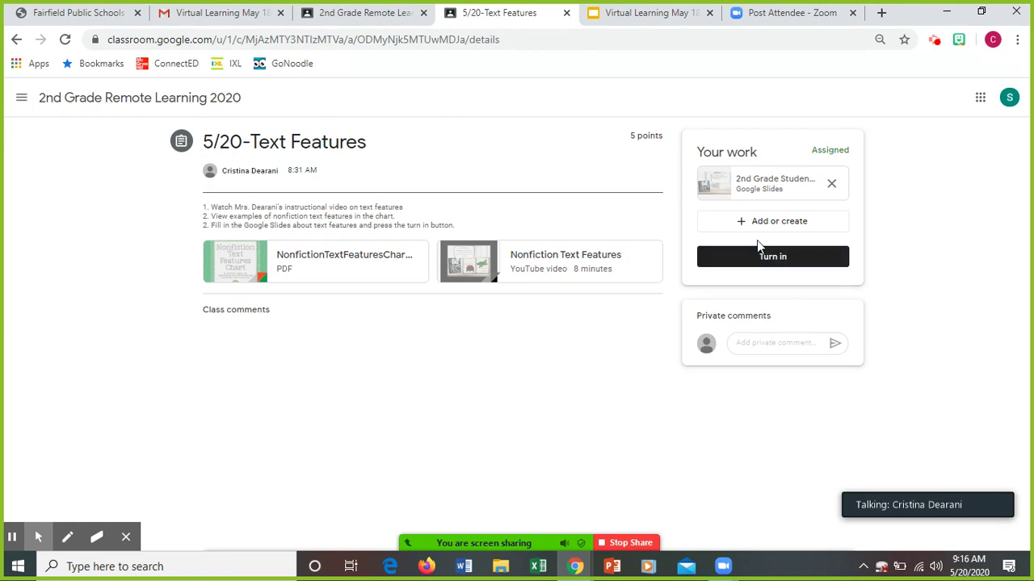
click(16, 40)
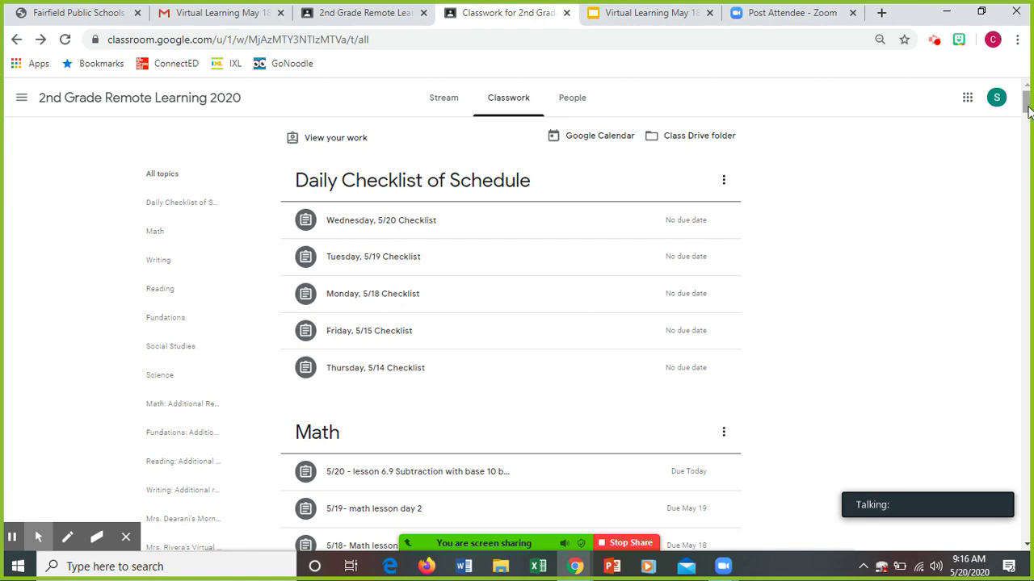
drag(1024, 105, 1030, 198)
click(400, 219)
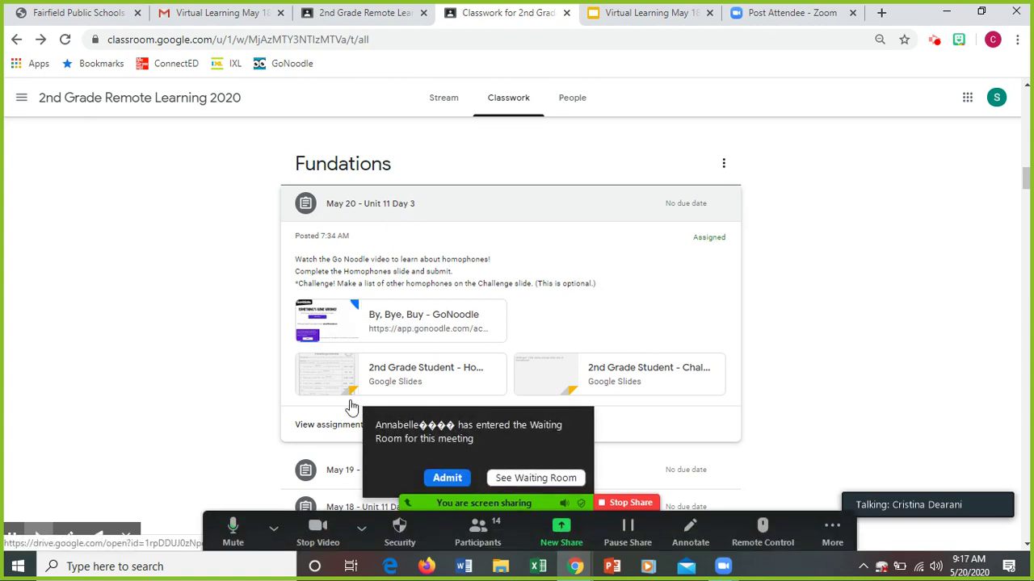
Step: Admit the waiting participant to the meeting and open the Homophones presentation from the Unit 11 Day 3 assignment's full details
click(445, 478)
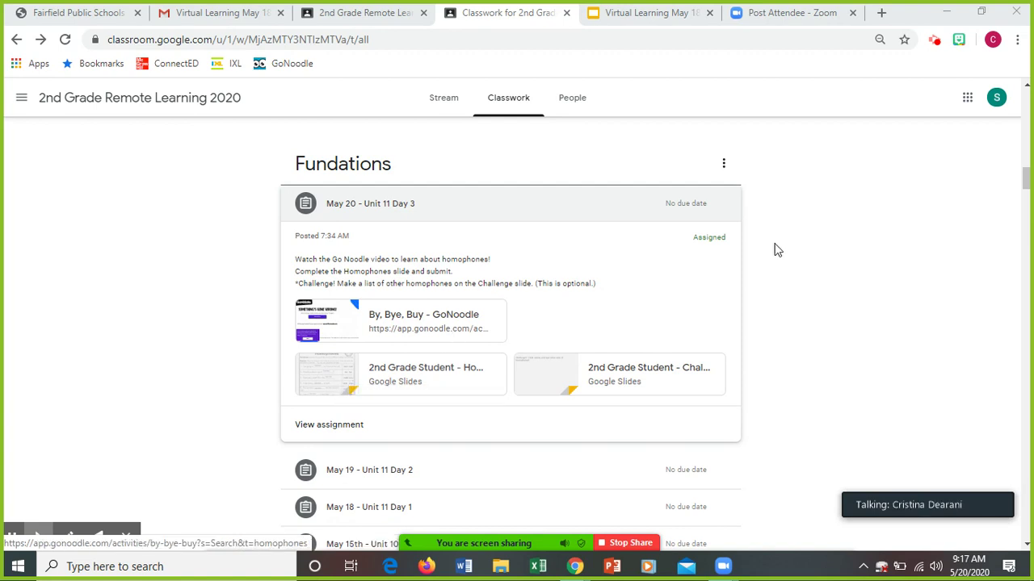
click(316, 428)
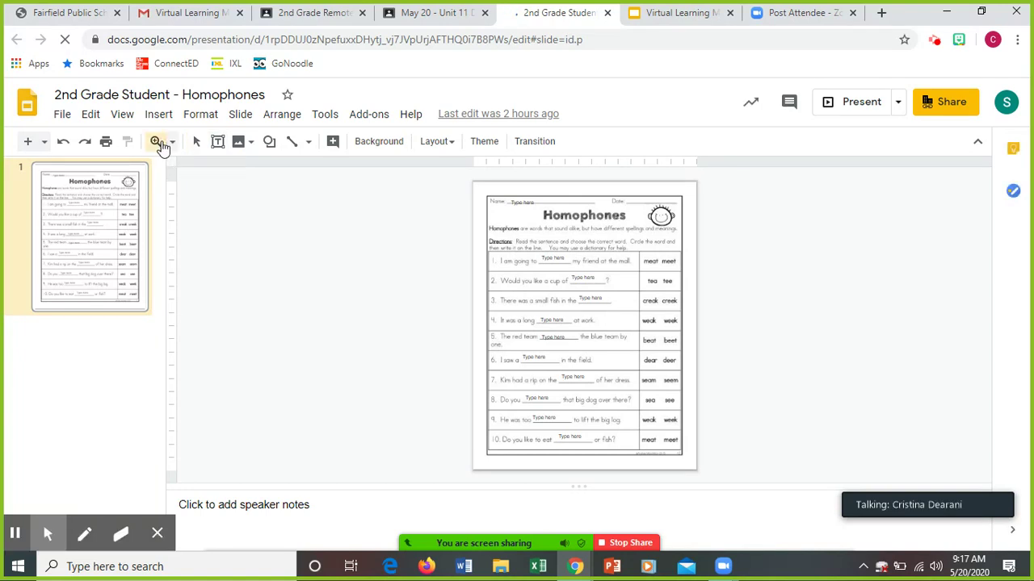
Step: Zoom the Homophones worksheet to 100% and show its directions and first three sentences
click(172, 142)
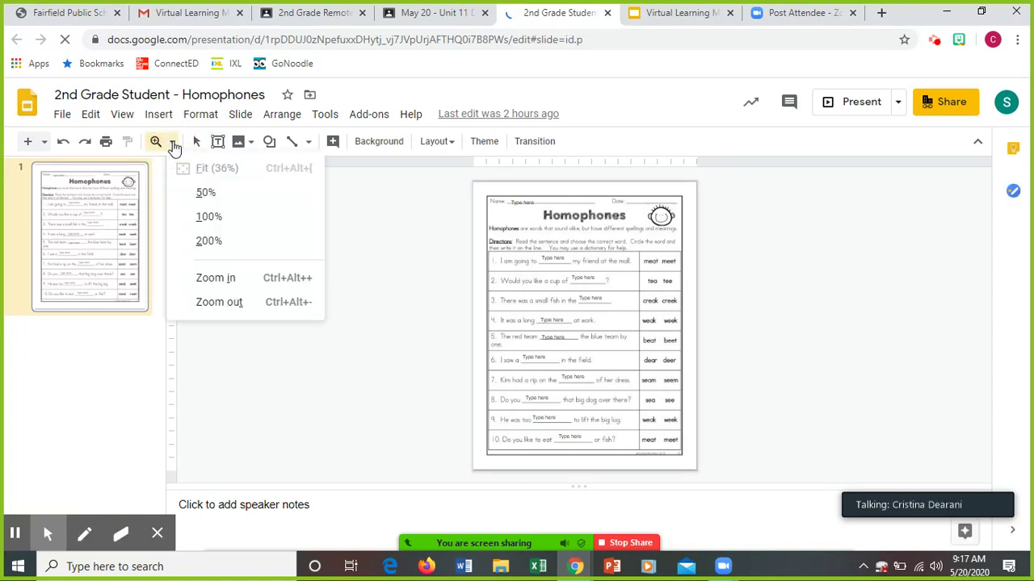
click(207, 216)
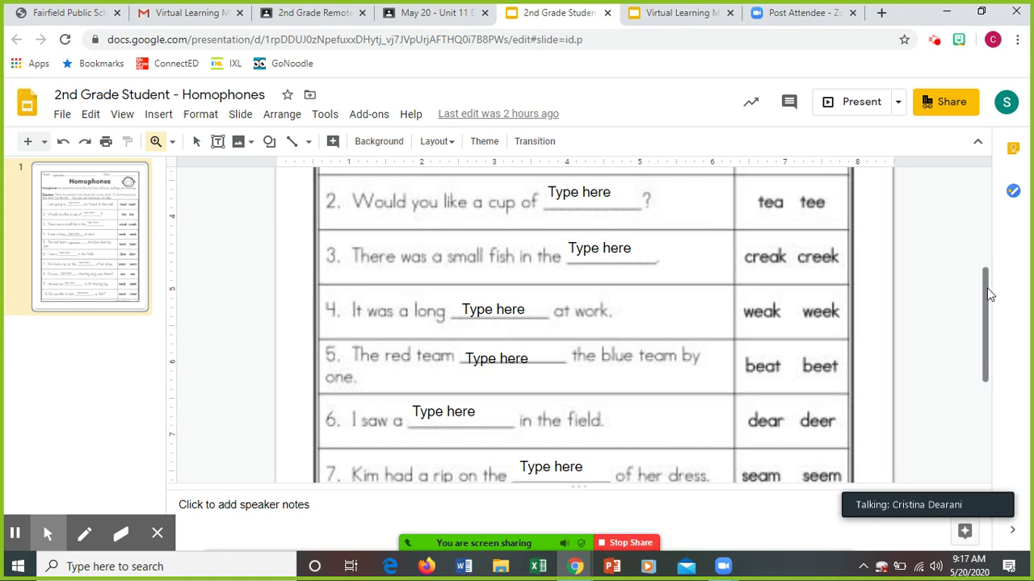
drag(988, 286, 985, 226)
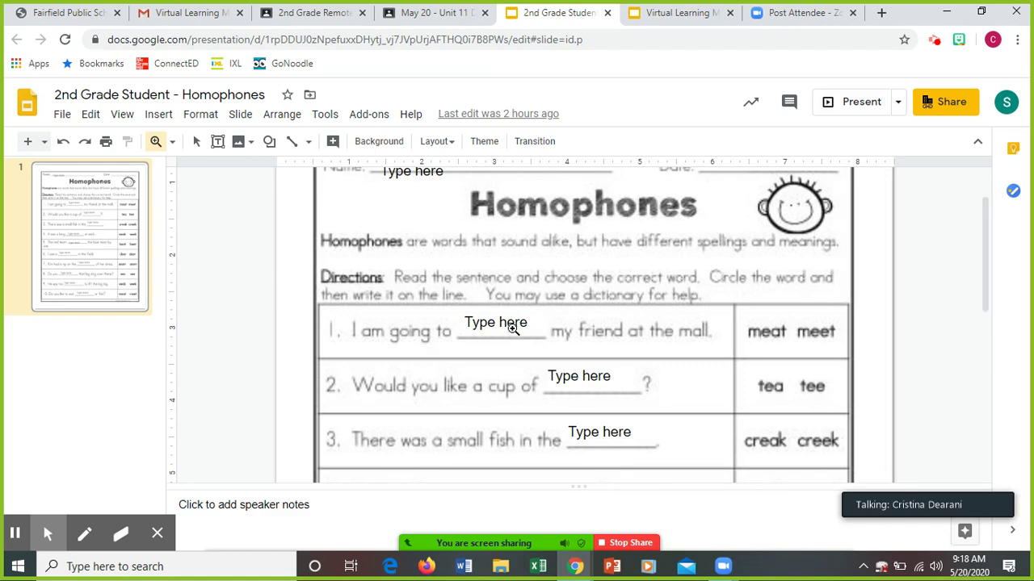
click(488, 323)
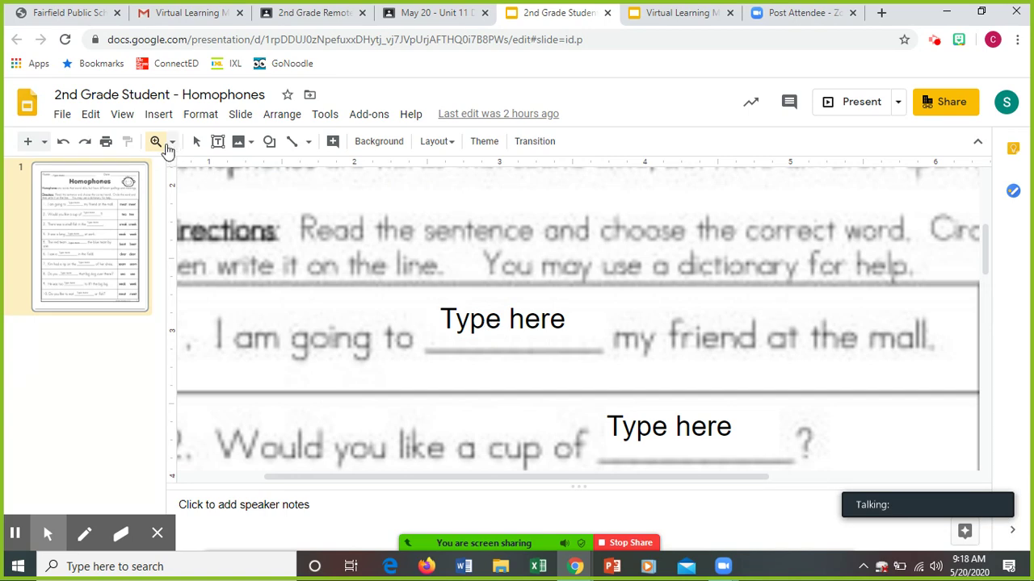
click(171, 142)
click(212, 218)
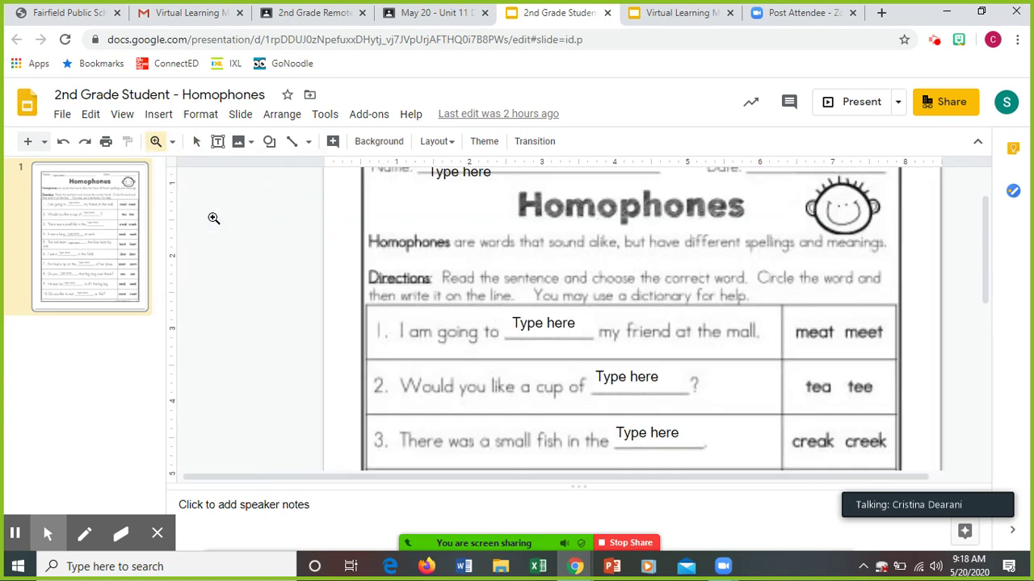
Step: Place the text cursor in sentence 1's "Type here" box on the Homophones worksheet and review the sentences down to number 10
click(218, 143)
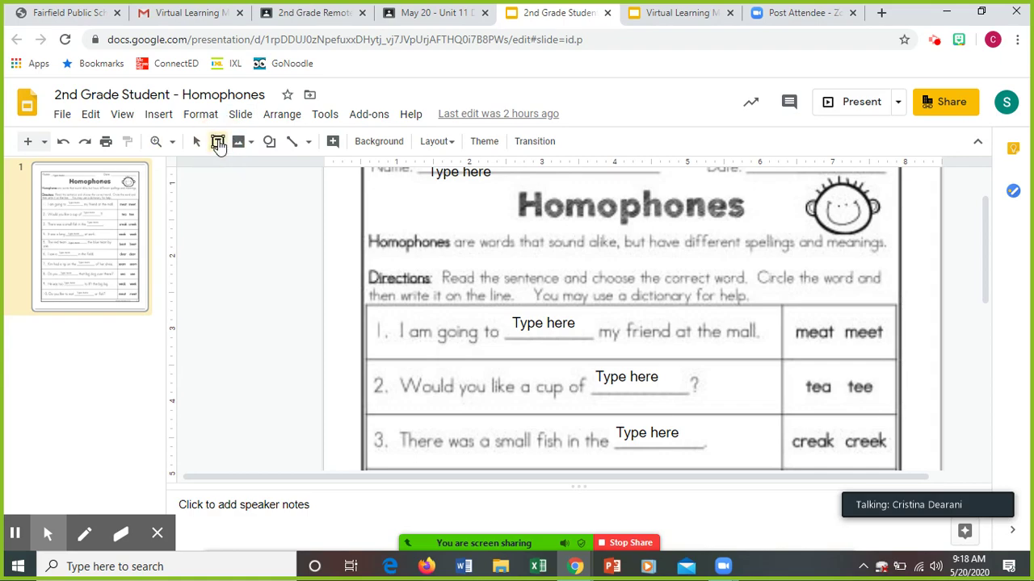
click(521, 323)
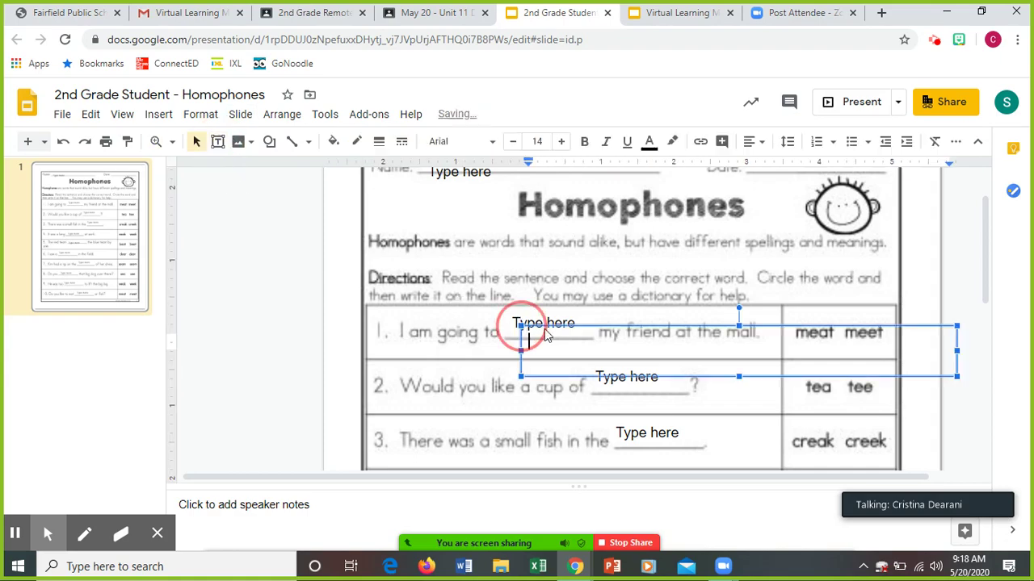
click(518, 321)
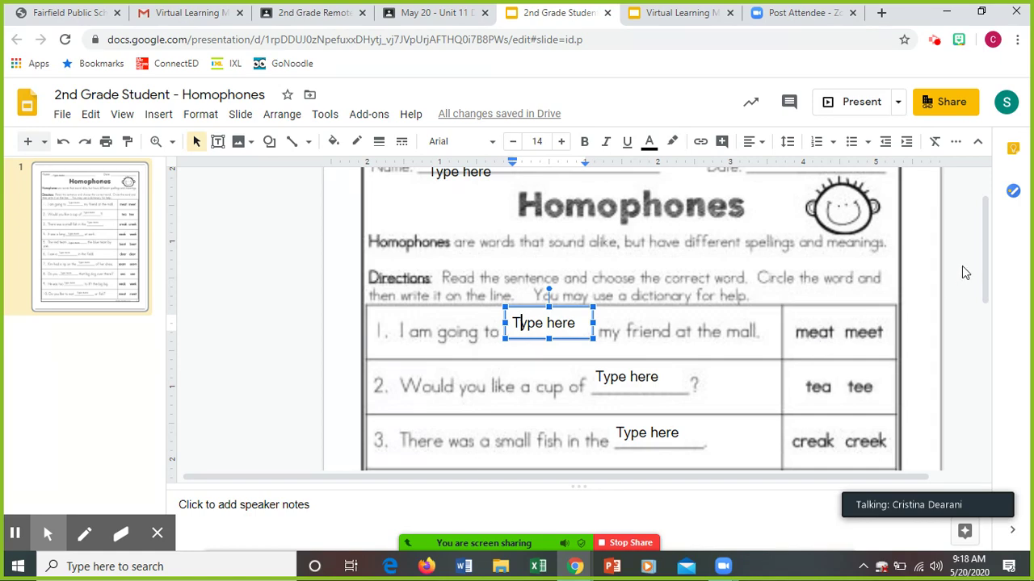
drag(987, 235, 1029, 404)
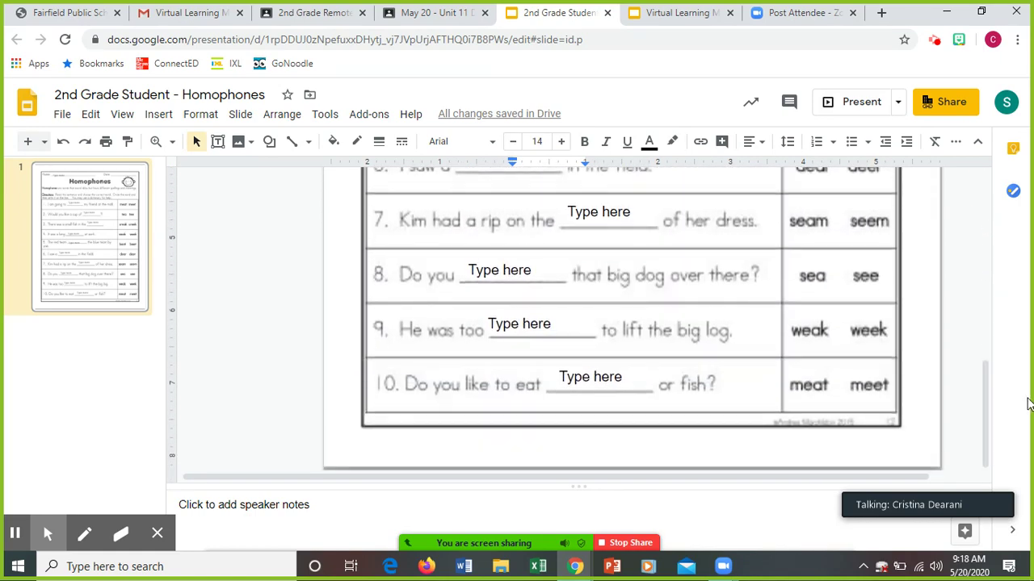
Step: Close the Homophones presentation, return to the Classwork page and expand Week of 5/18-Memorial Day under Social Studies to show its attachments
click(607, 12)
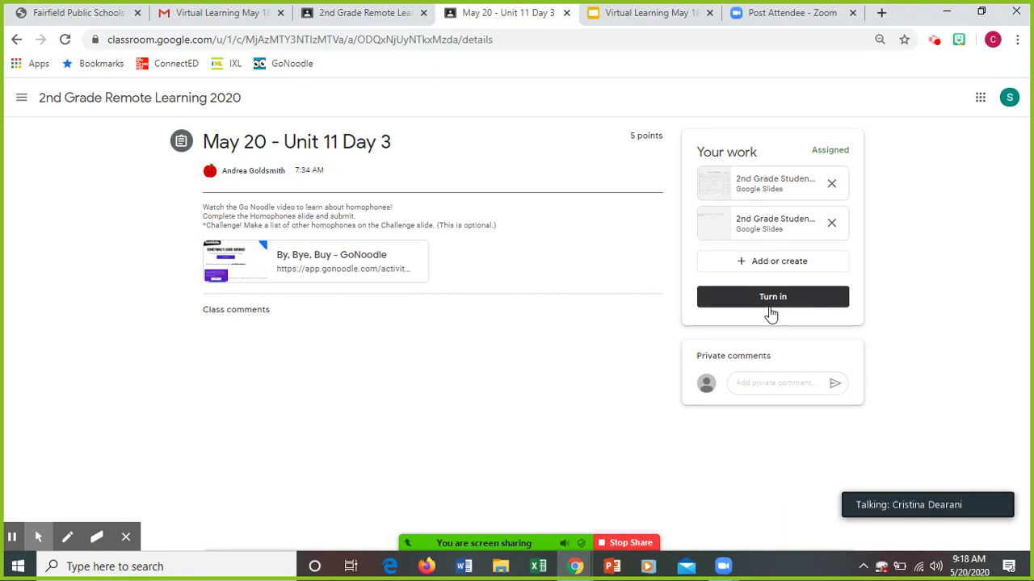
click(18, 39)
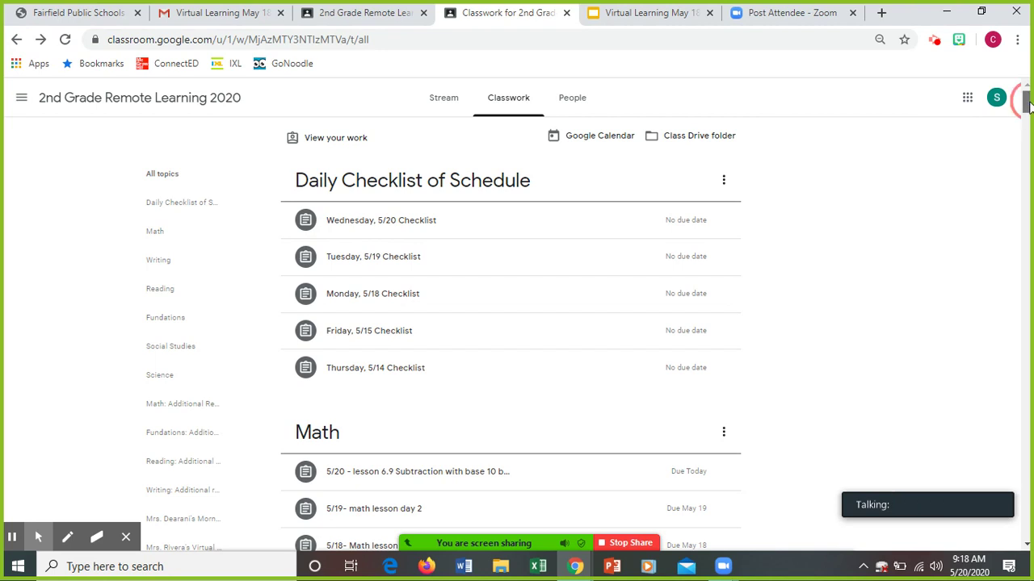
drag(1026, 103, 1026, 214)
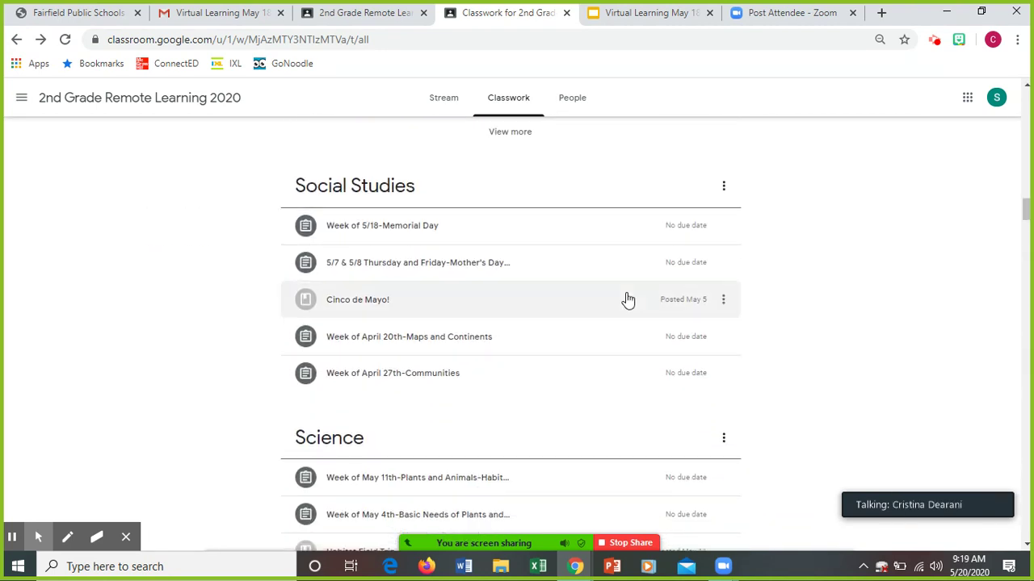
click(422, 233)
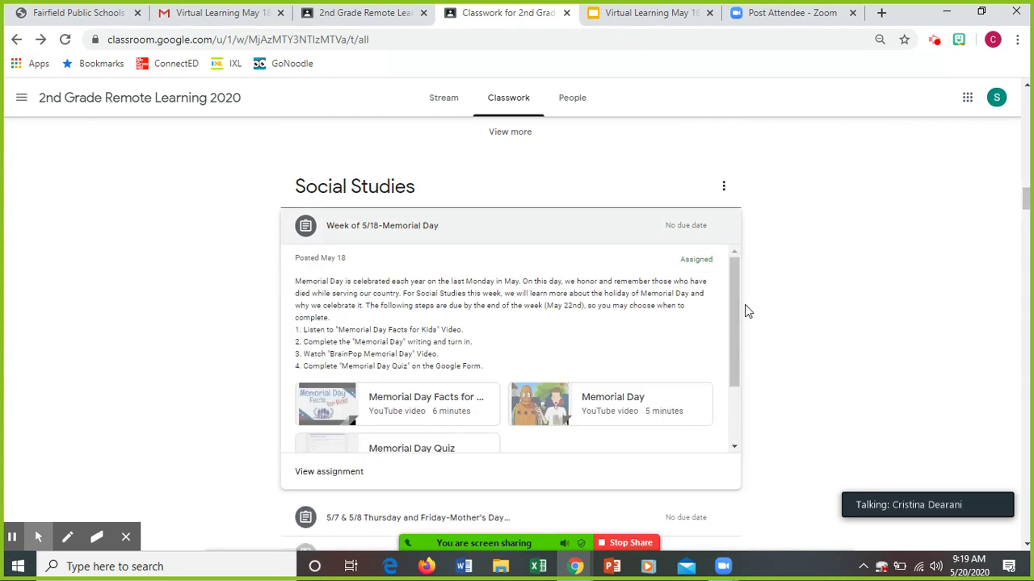
scroll(738, 298, down, 3)
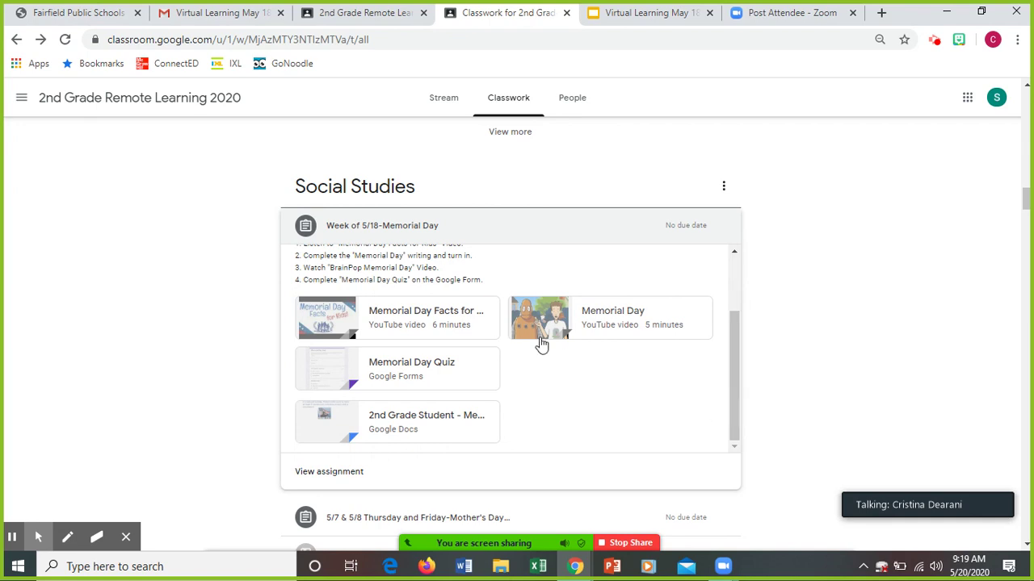